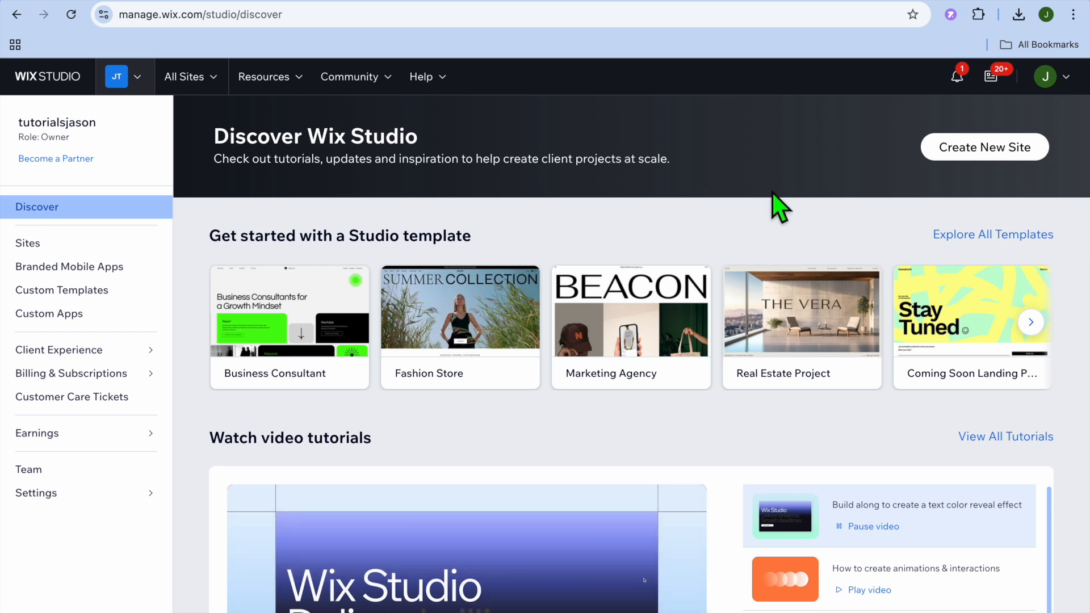
Start a new site, set it up without the AI chat, and choose Art Portfolio as the website type.
{"action": "left_click", "coordinate": [957, 148]}
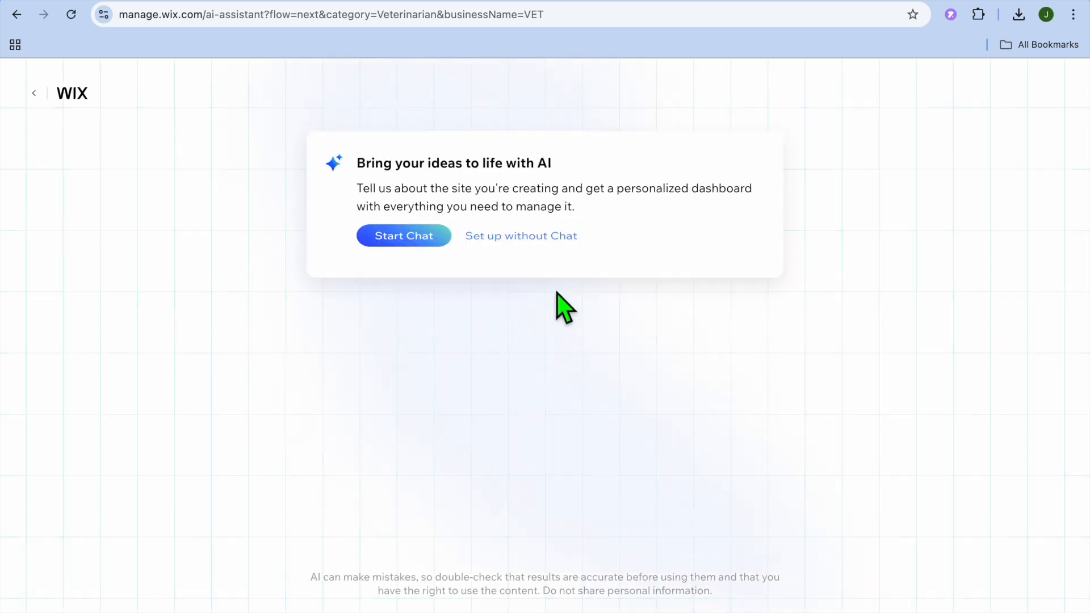
{"action": "left_click", "coordinate": [533, 237]}
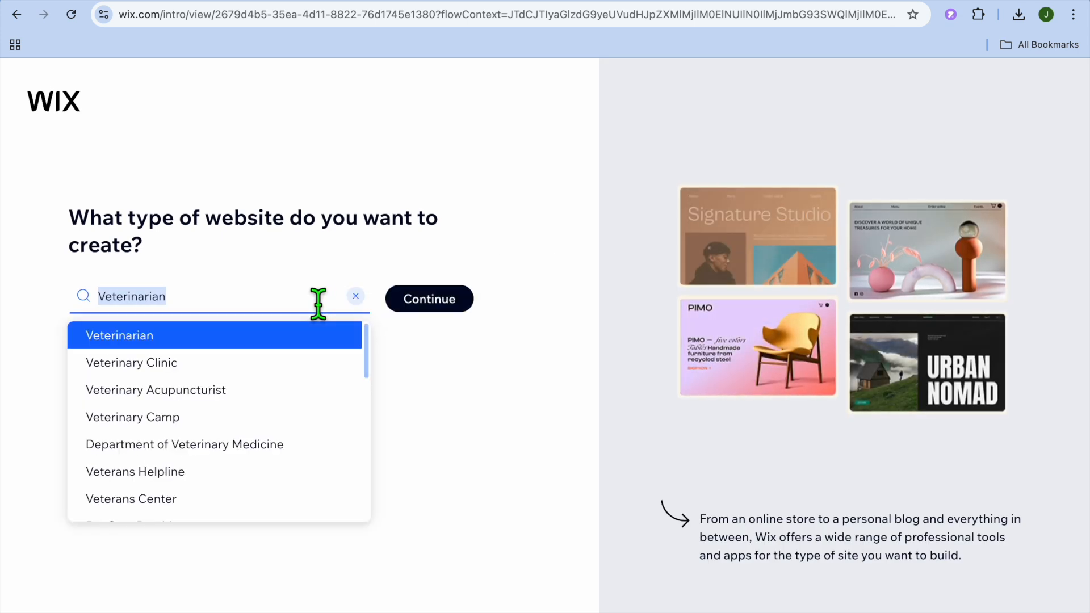
{"action": "type", "text": "art"}
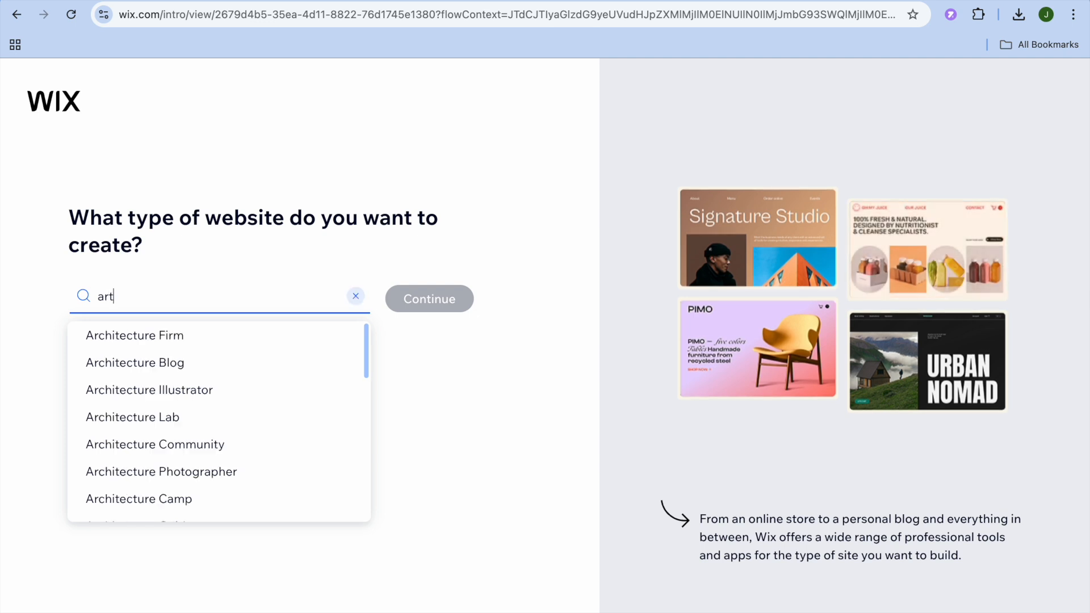
{"action": "left_click", "coordinate": [233, 340]}
{"action": "left_click", "coordinate": [441, 308]}
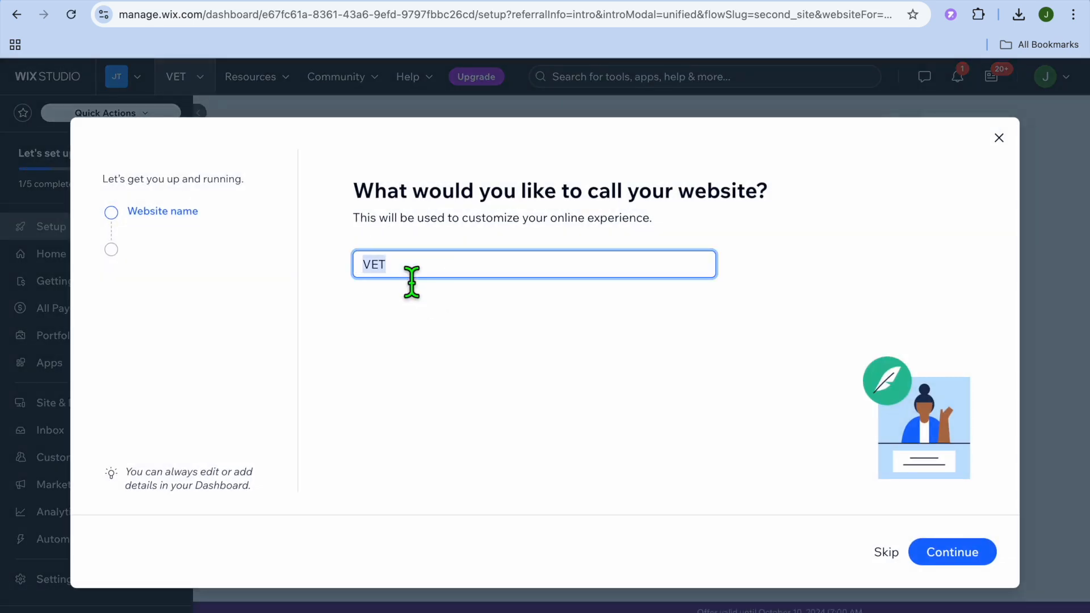
Name the website "art" and finish the site setup with the Blog app added.
{"action": "type", "text": "art"}
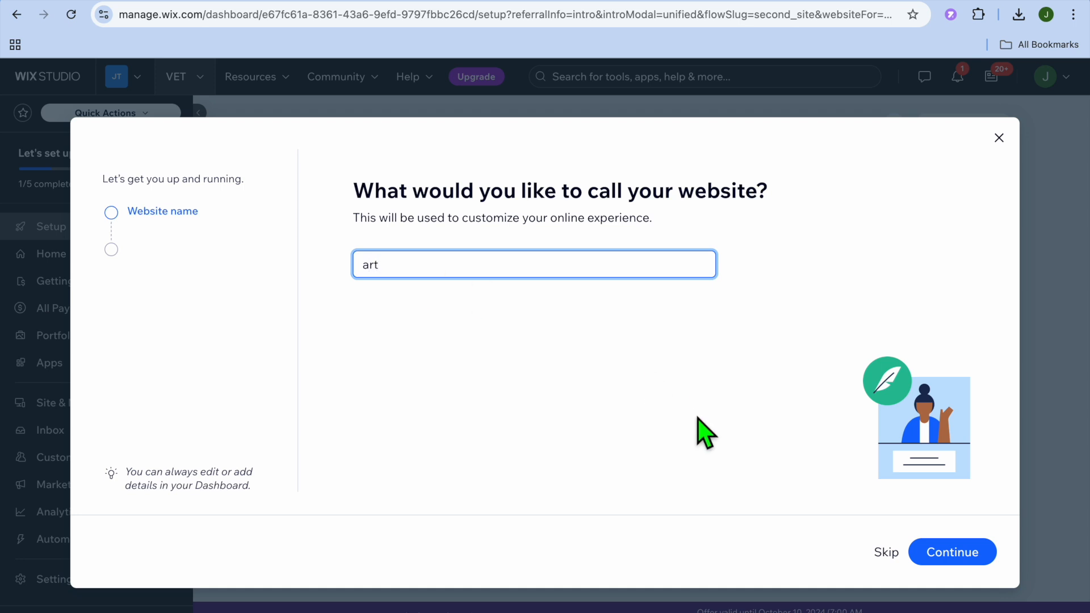
{"action": "left_click", "coordinate": [960, 556]}
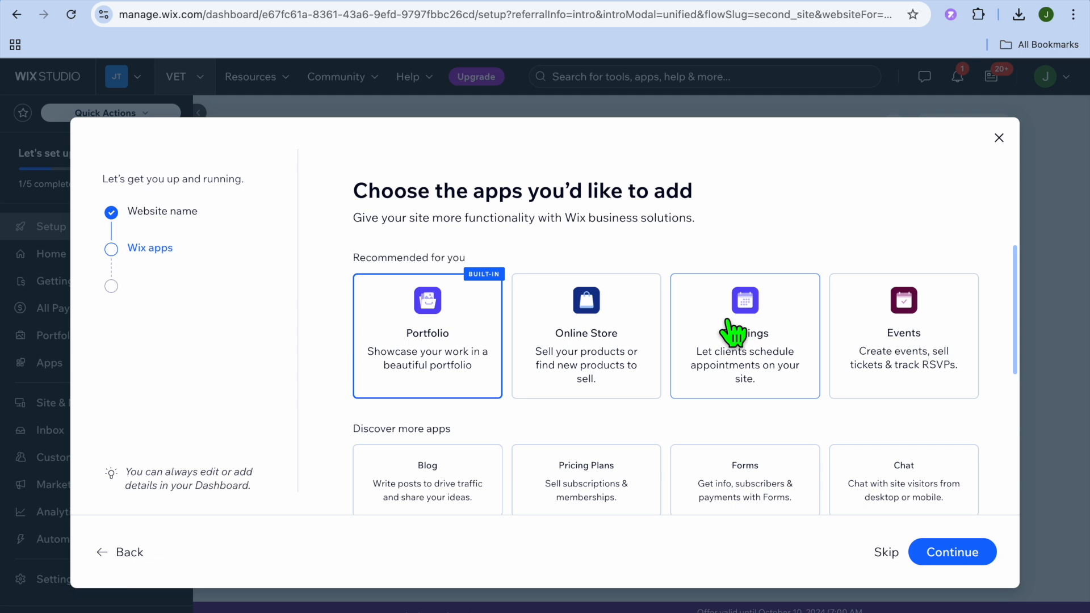
{"action": "scroll", "coordinate": [732, 295], "scroll_direction": "down", "scroll_amount": 3}
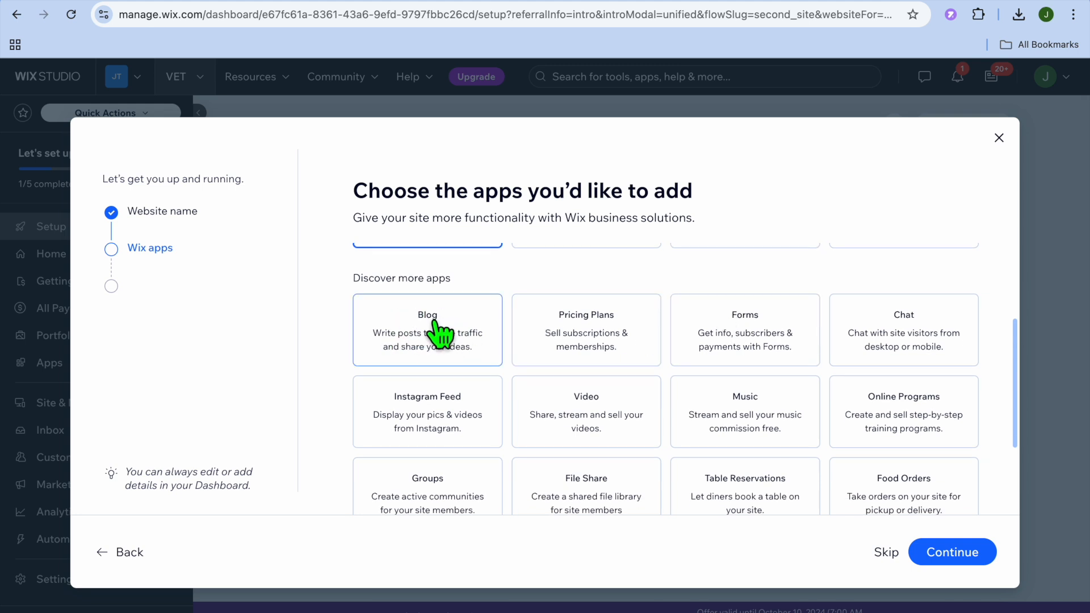
{"action": "left_click", "coordinate": [430, 338]}
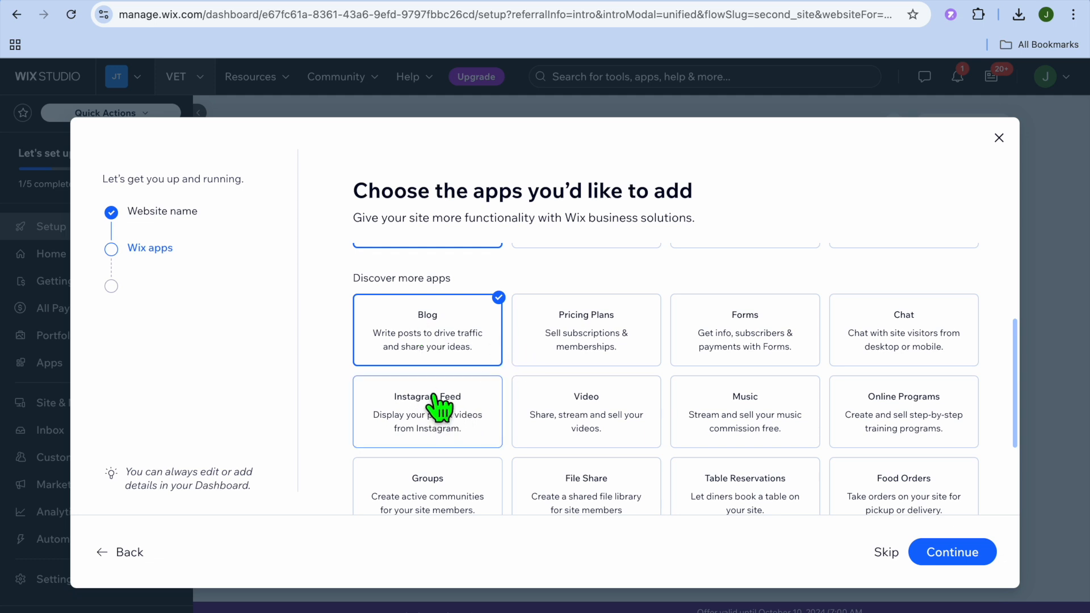
{"action": "scroll", "coordinate": [446, 415], "scroll_direction": "down", "scroll_amount": 1}
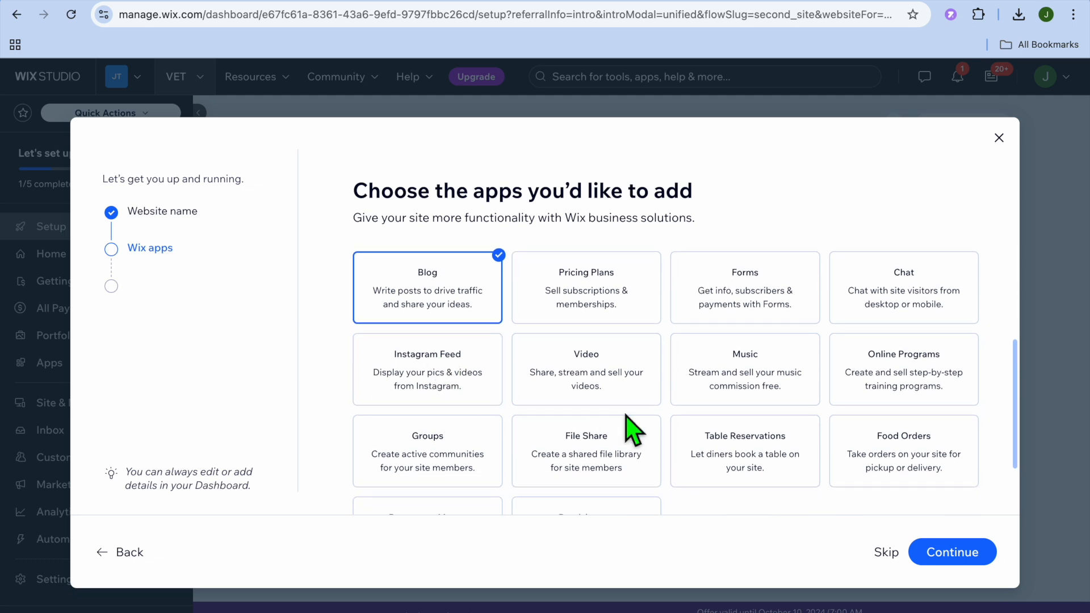
{"action": "scroll", "coordinate": [627, 420], "scroll_direction": "down", "scroll_amount": 2}
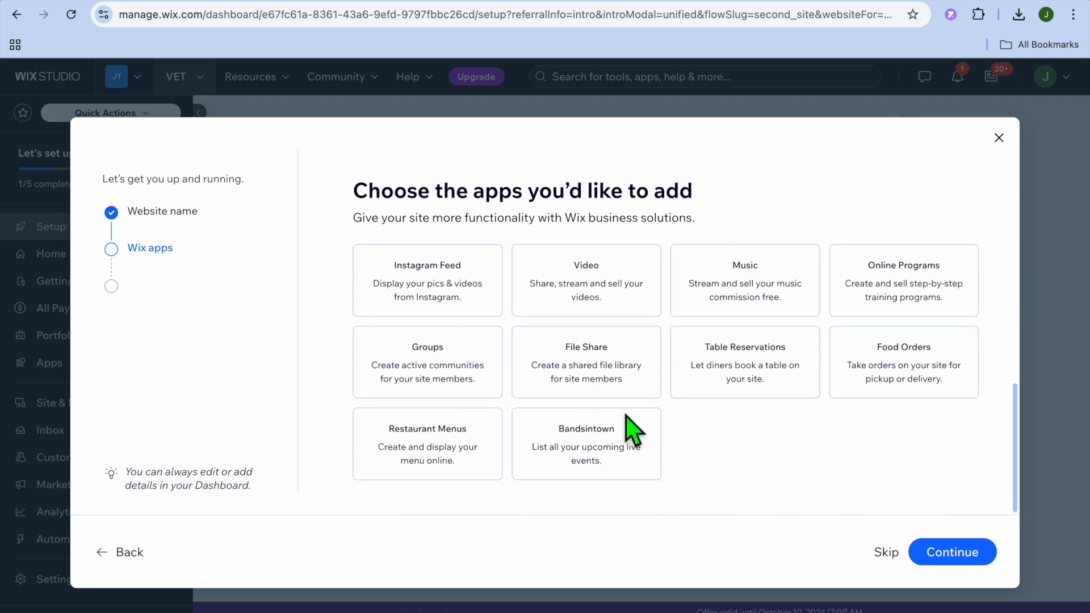
{"action": "left_click", "coordinate": [958, 555]}
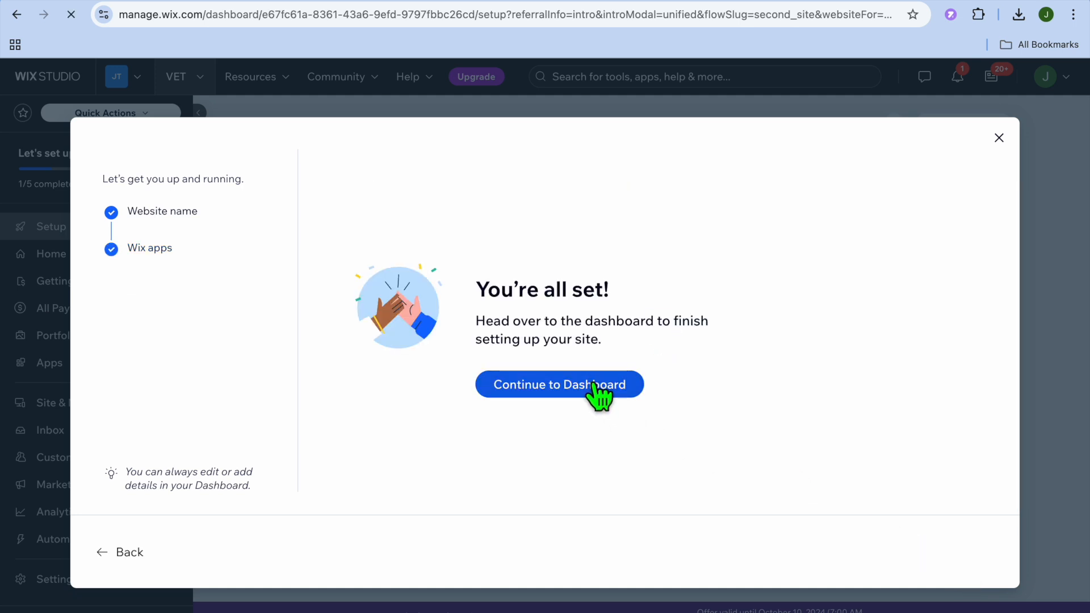
{"action": "left_click", "coordinate": [597, 390]}
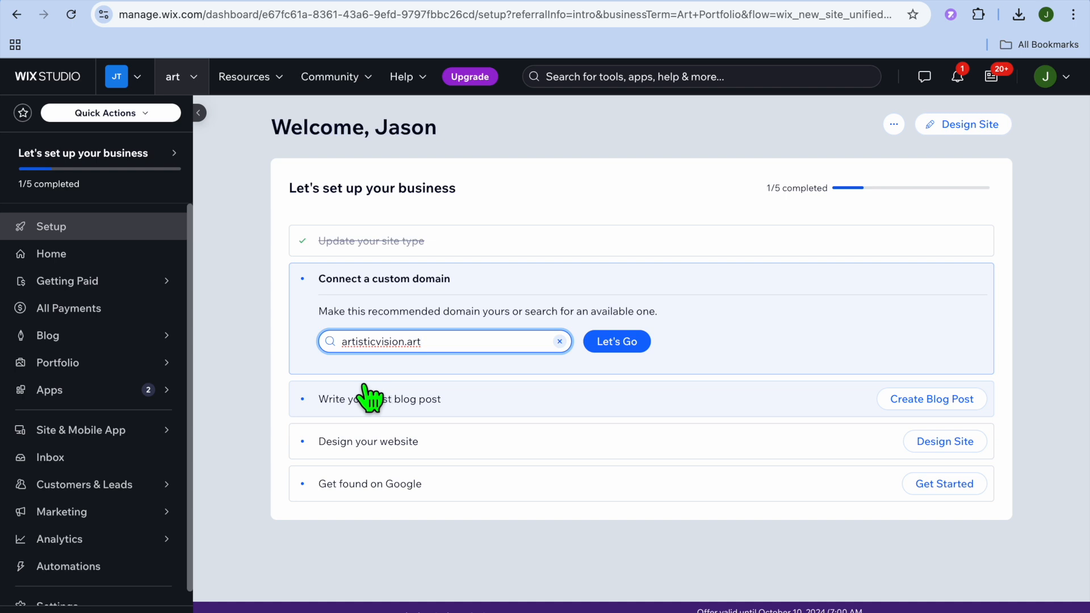
Open the site's Portfolio projects and choose to set up the portfolio without AI.
{"action": "left_click", "coordinate": [81, 366]}
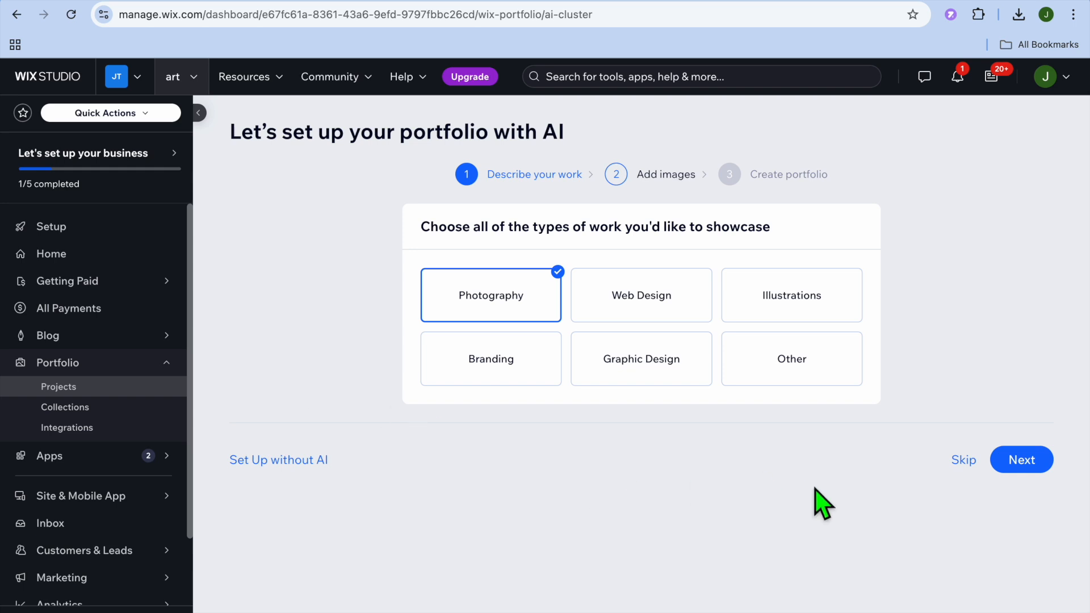
{"action": "left_click", "coordinate": [1025, 459]}
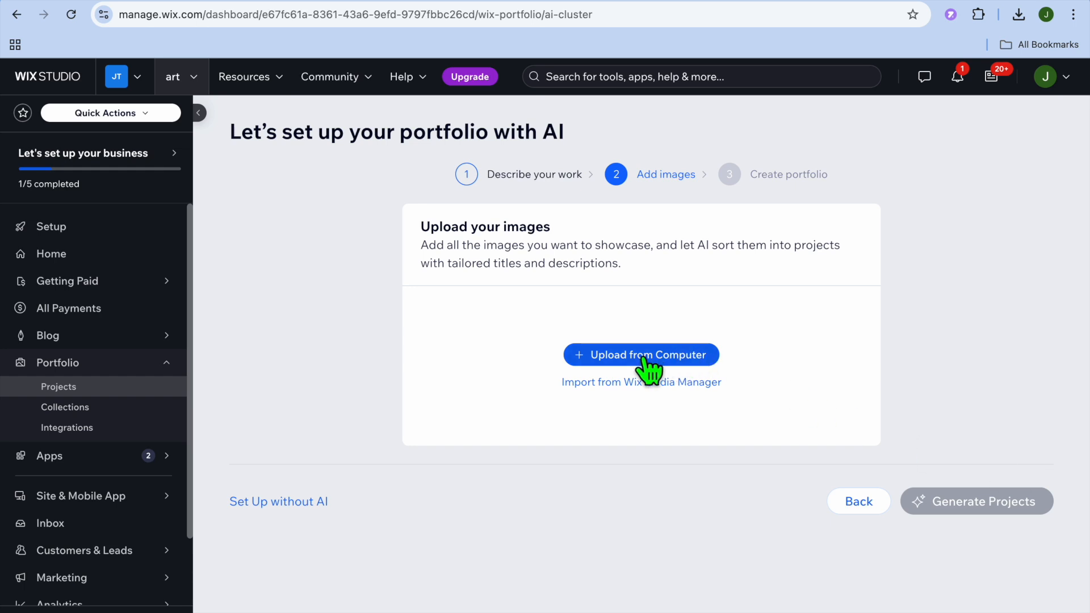
{"action": "left_click", "coordinate": [853, 502]}
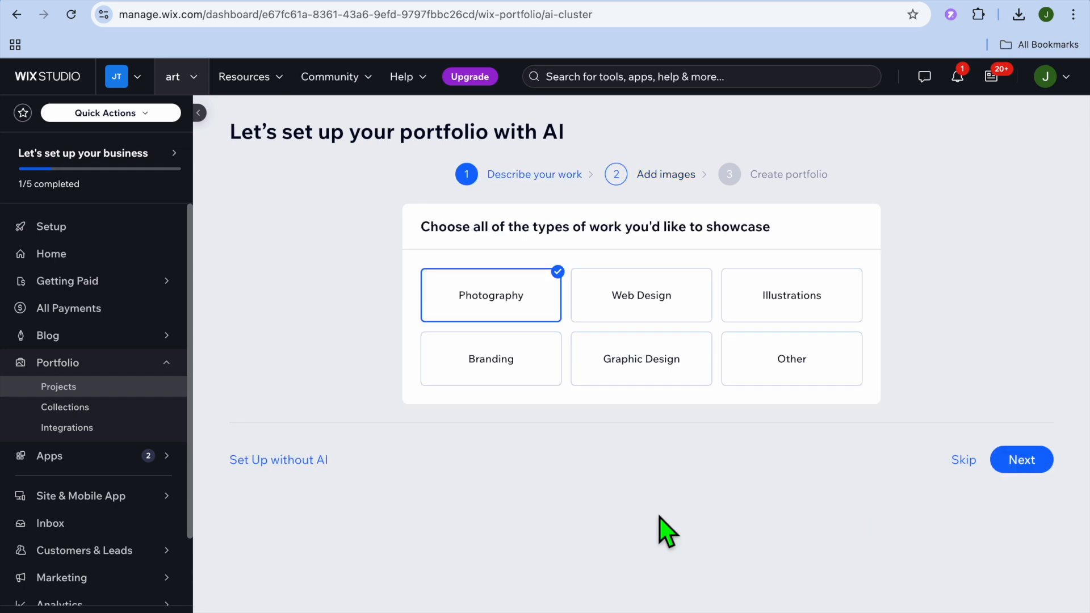
{"action": "left_click", "coordinate": [286, 463]}
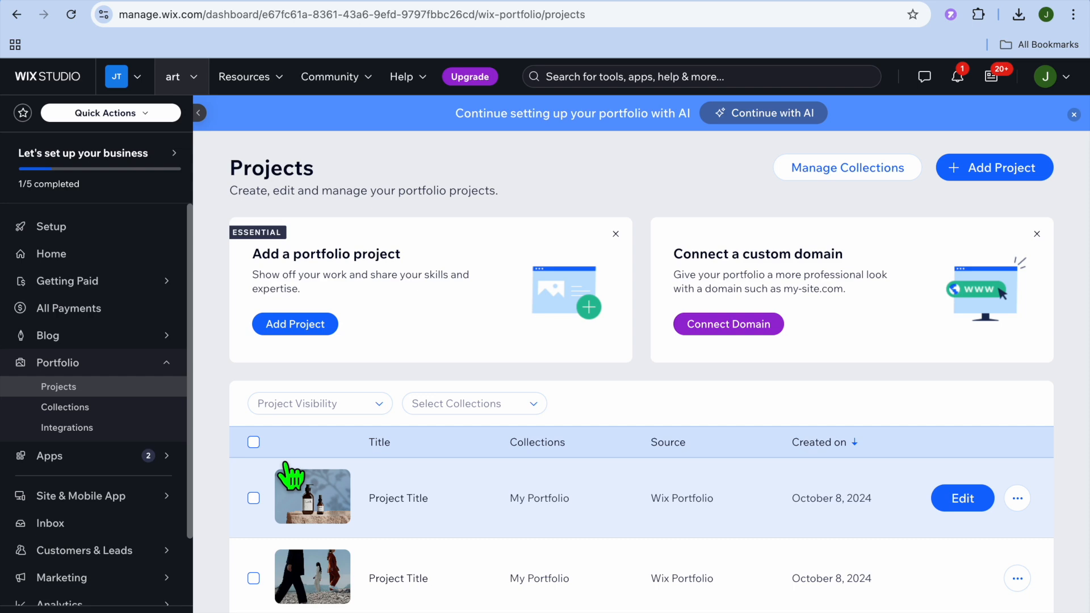
Look through the sample projects and select all of them in the project list.
{"action": "scroll", "coordinate": [289, 476], "scroll_direction": "down", "scroll_amount": 5}
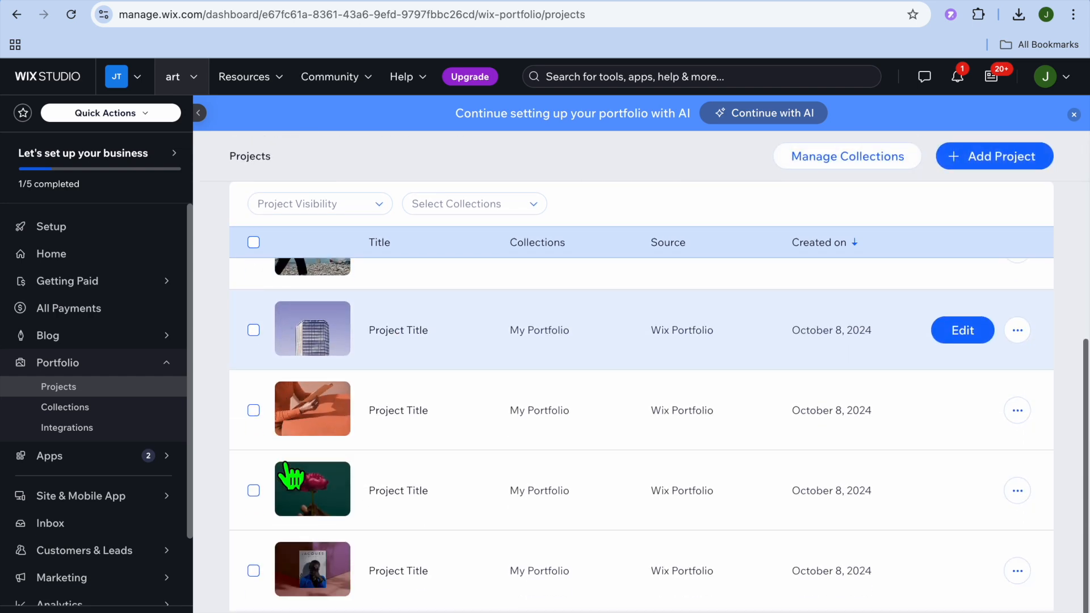
{"action": "scroll", "coordinate": [291, 477], "scroll_direction": "up", "scroll_amount": 5}
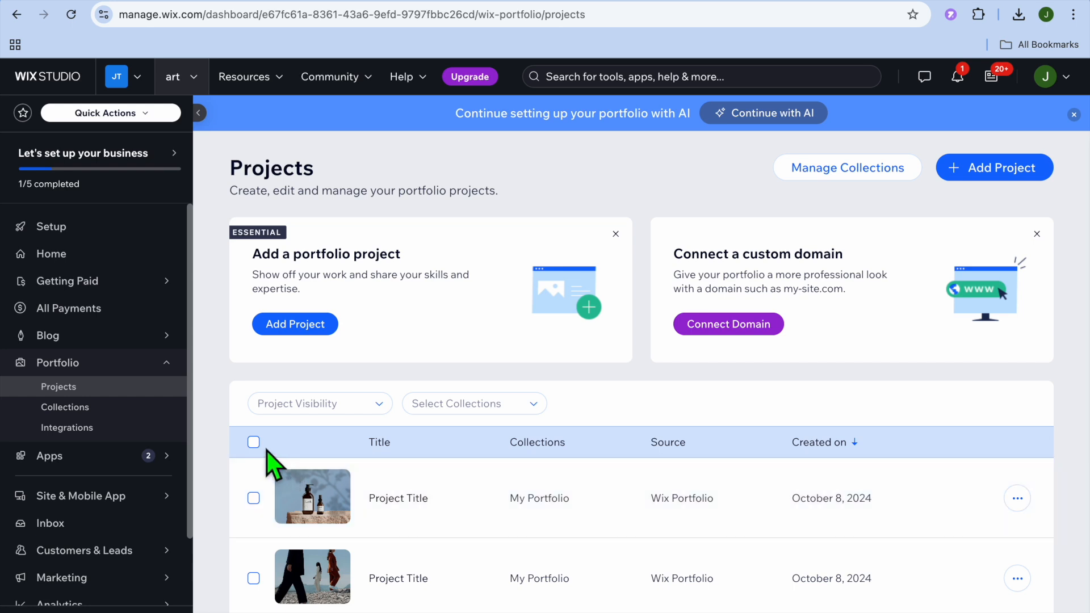
{"action": "left_click", "coordinate": [253, 442]}
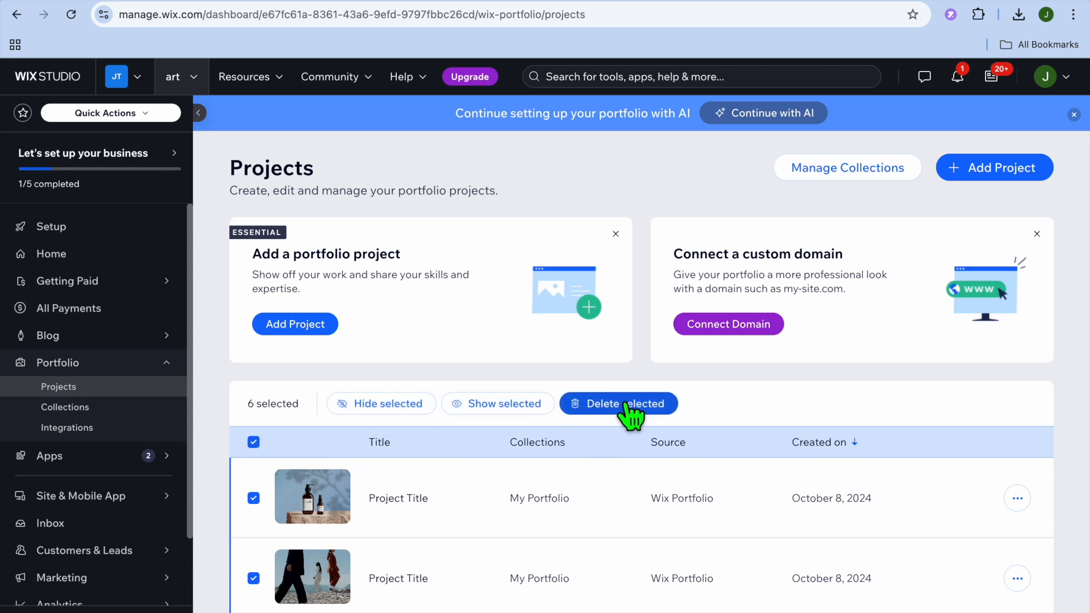
{"action": "left_click", "coordinate": [759, 373]}
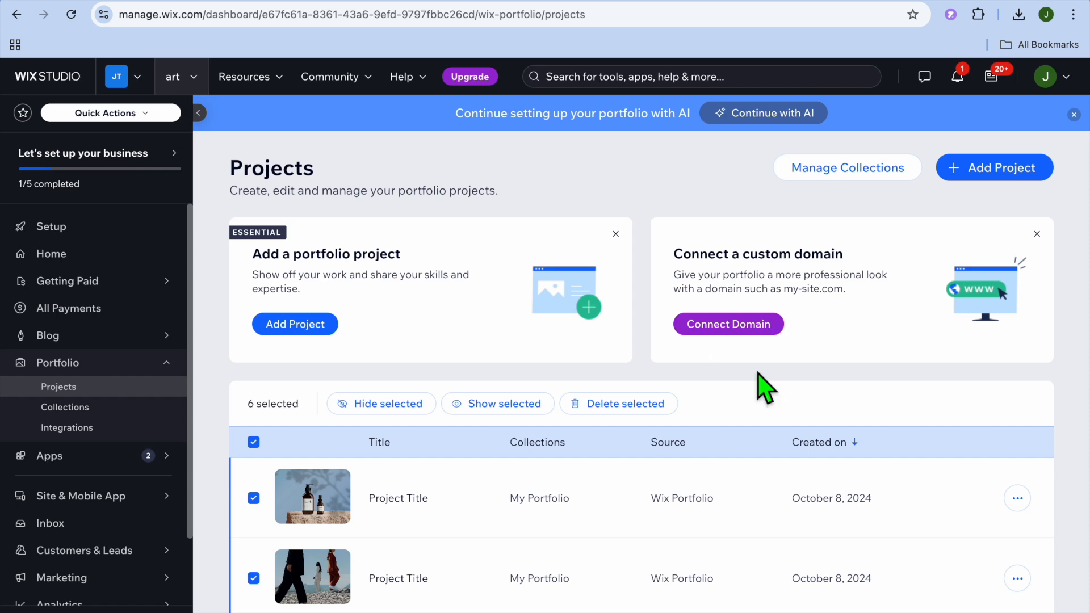
Add a new portfolio project titled "test project", leaving its description and basic info empty.
{"action": "left_click", "coordinate": [995, 170]}
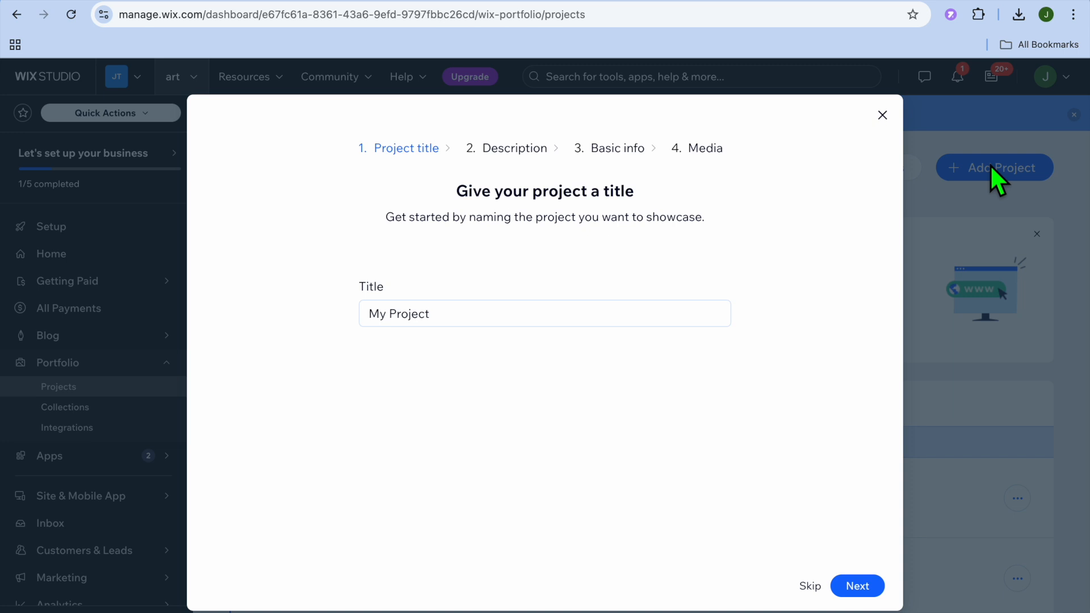
{"action": "left_click", "coordinate": [496, 325]}
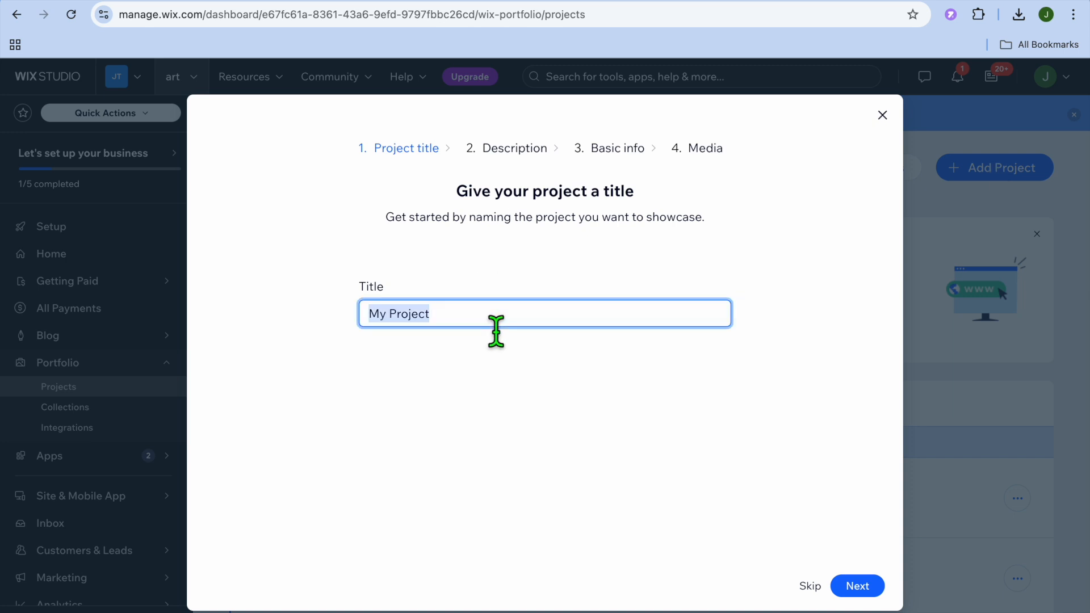
{"action": "type", "text": "test"}
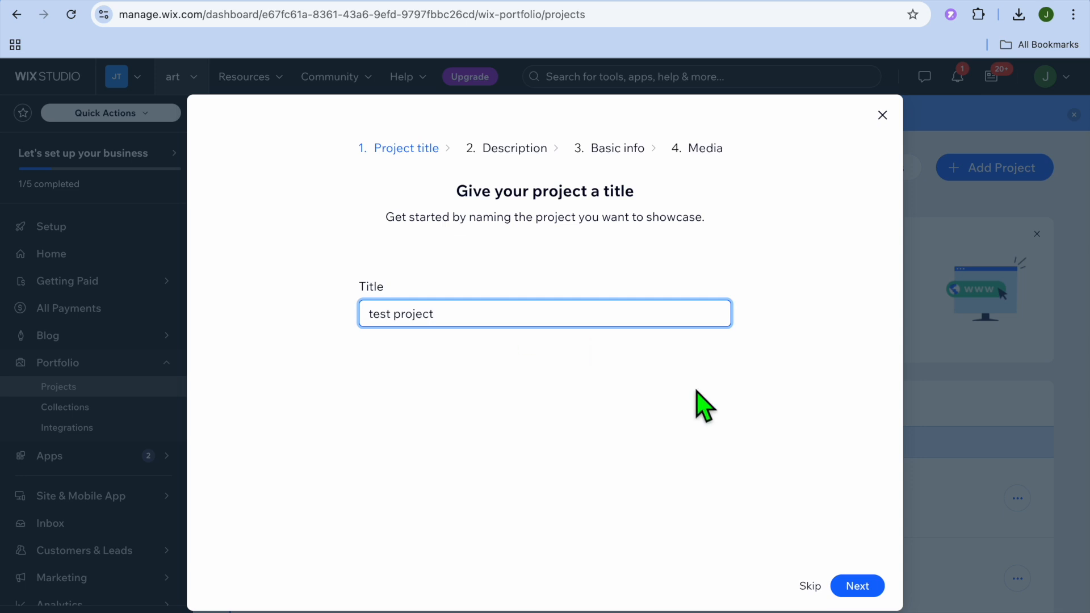
{"action": "left_click", "coordinate": [862, 588]}
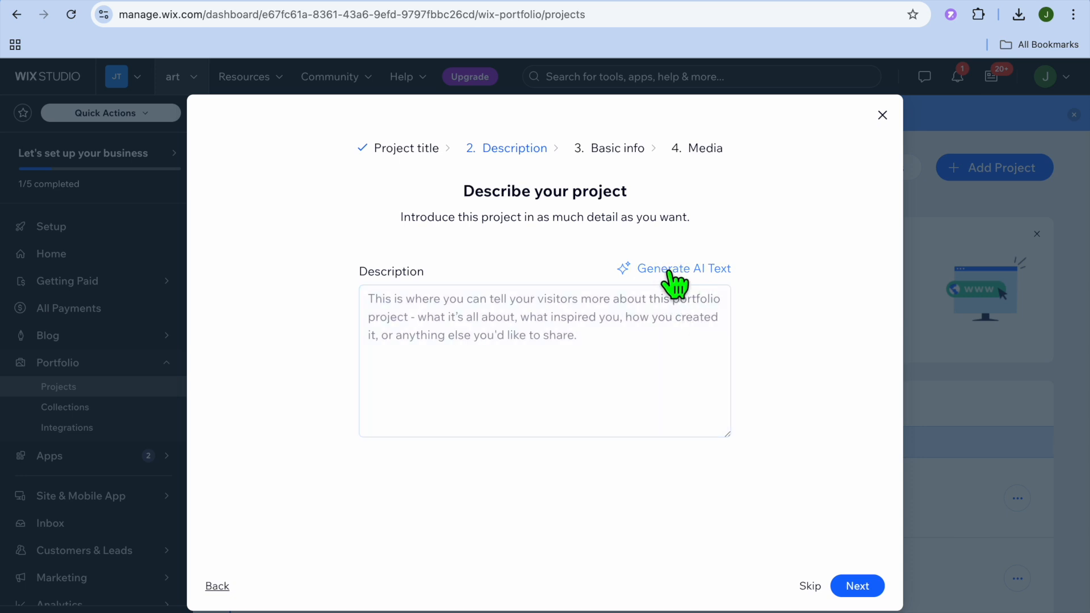
{"action": "left_click", "coordinate": [857, 586]}
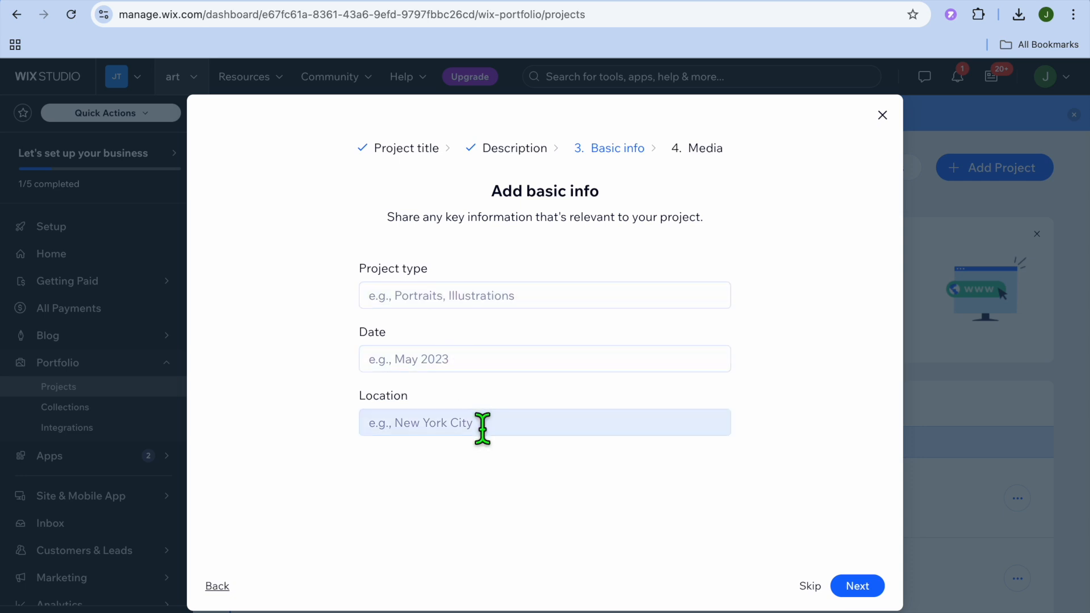
{"action": "left_click", "coordinate": [854, 586]}
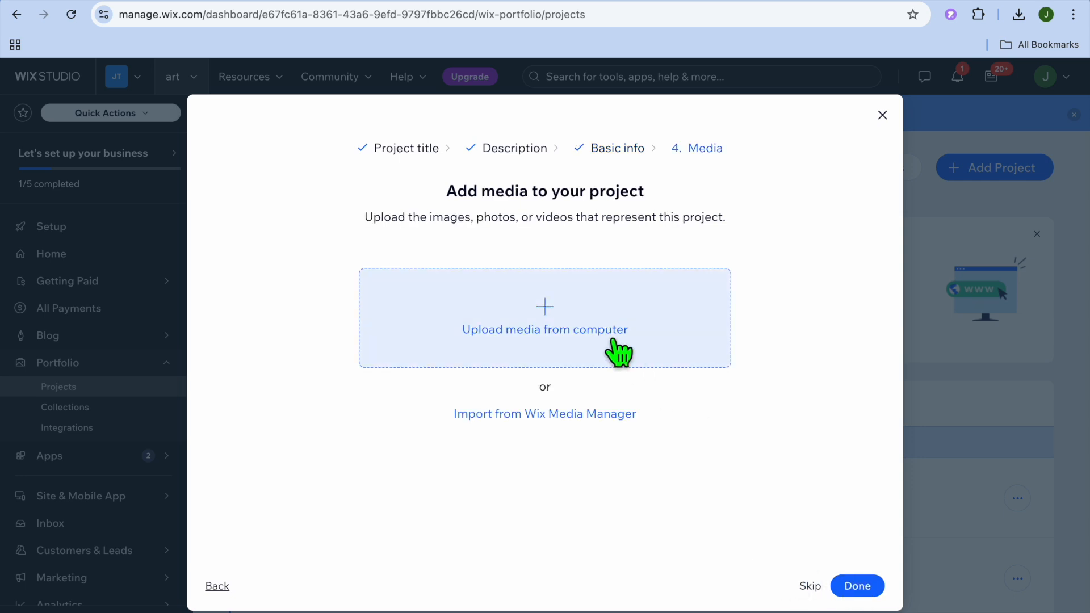
Upload the orange gradient wallpaper PNG, the Pink Modern MP4 video and the WALLPAPER JPEG from Downloads as the project's media and finish the project.
{"action": "left_click", "coordinate": [561, 330]}
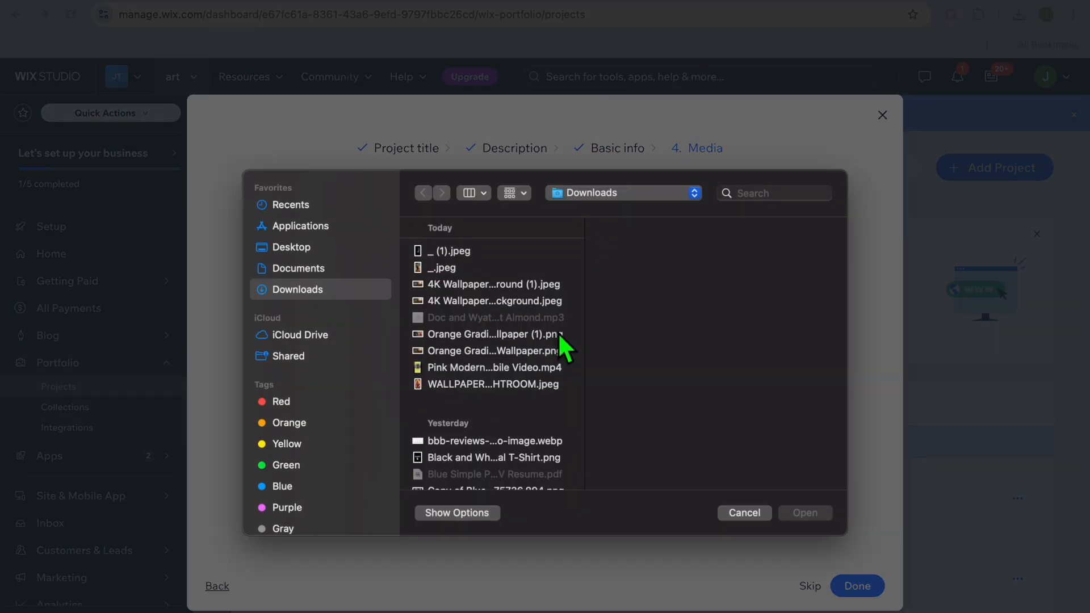
{"action": "left_click_drag", "start_coordinate": [512, 400], "coordinate": [512, 359]}
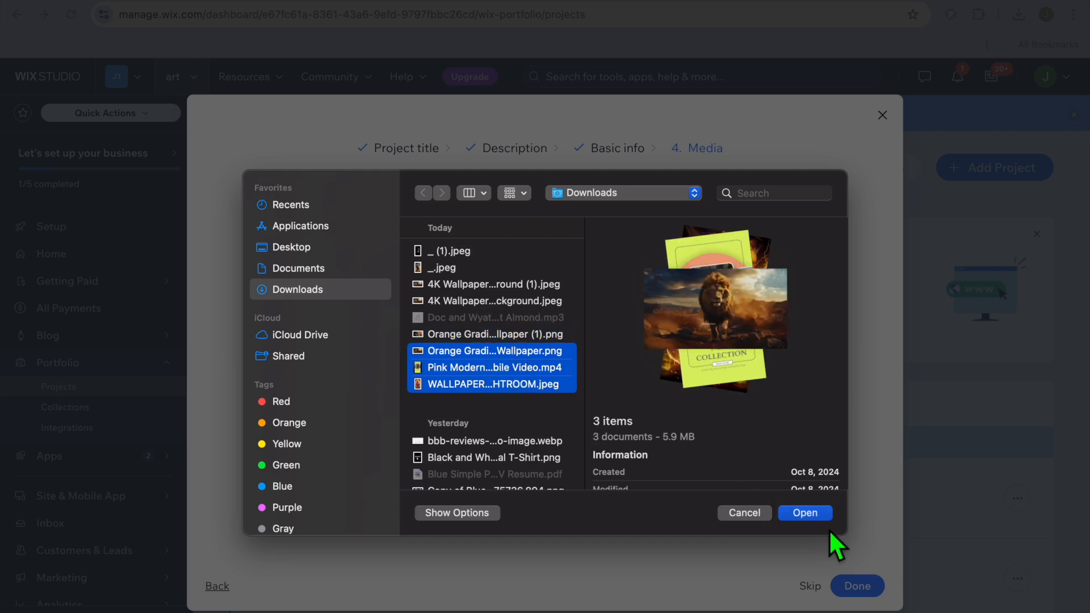
{"action": "left_click", "coordinate": [817, 515]}
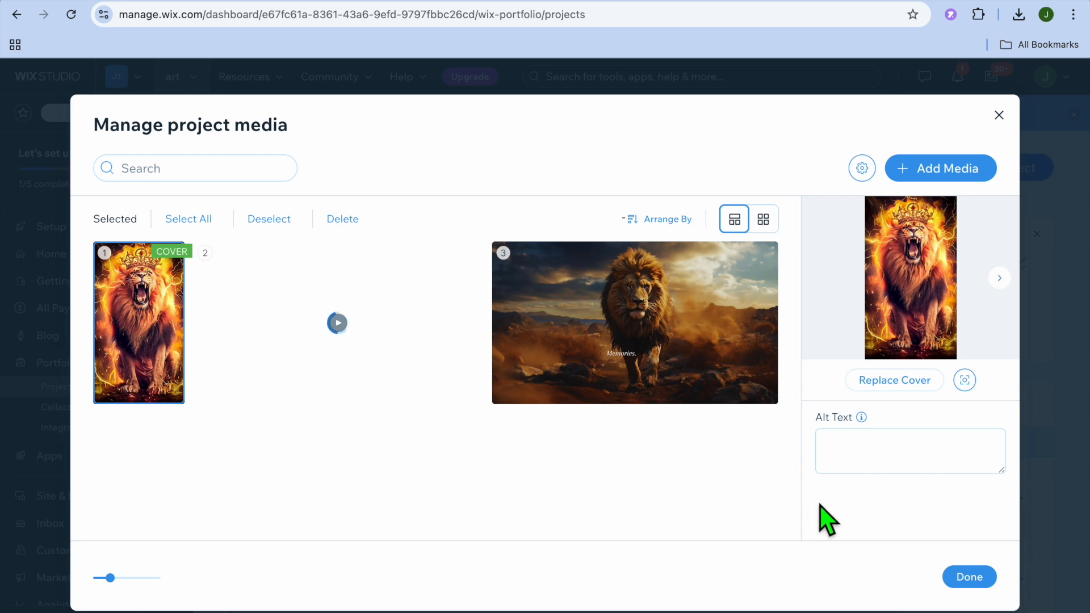
{"action": "left_click", "coordinate": [969, 580]}
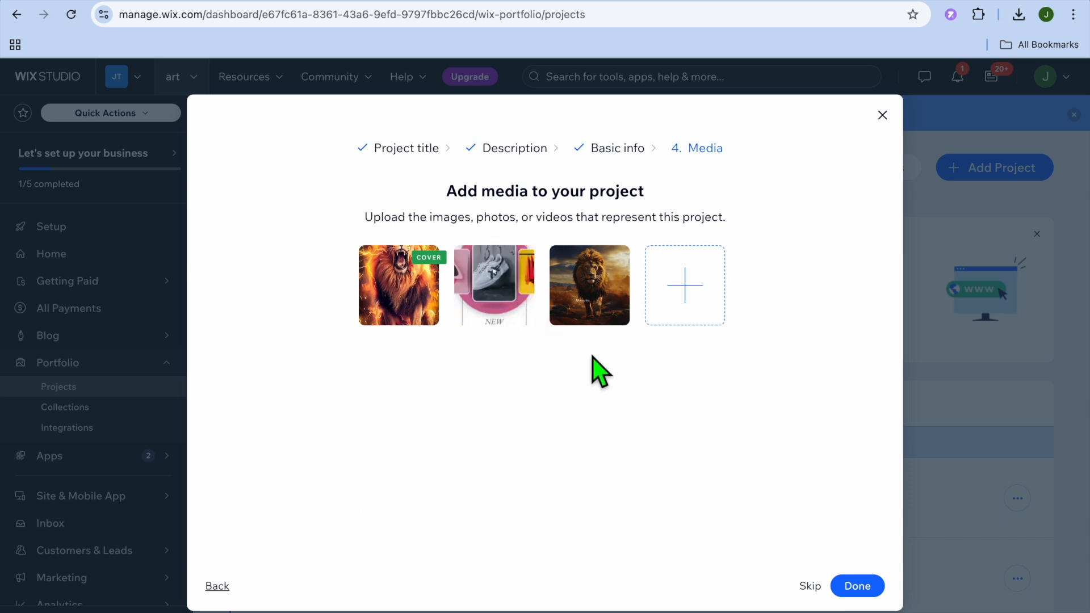
{"action": "left_click", "coordinate": [856, 586]}
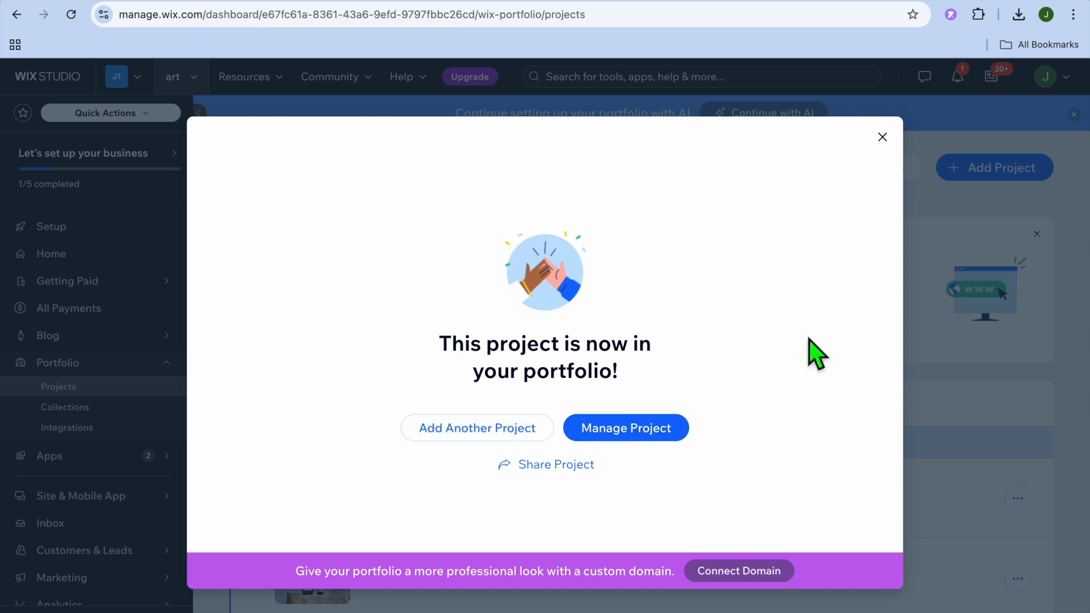
{"action": "left_click", "coordinate": [883, 138]}
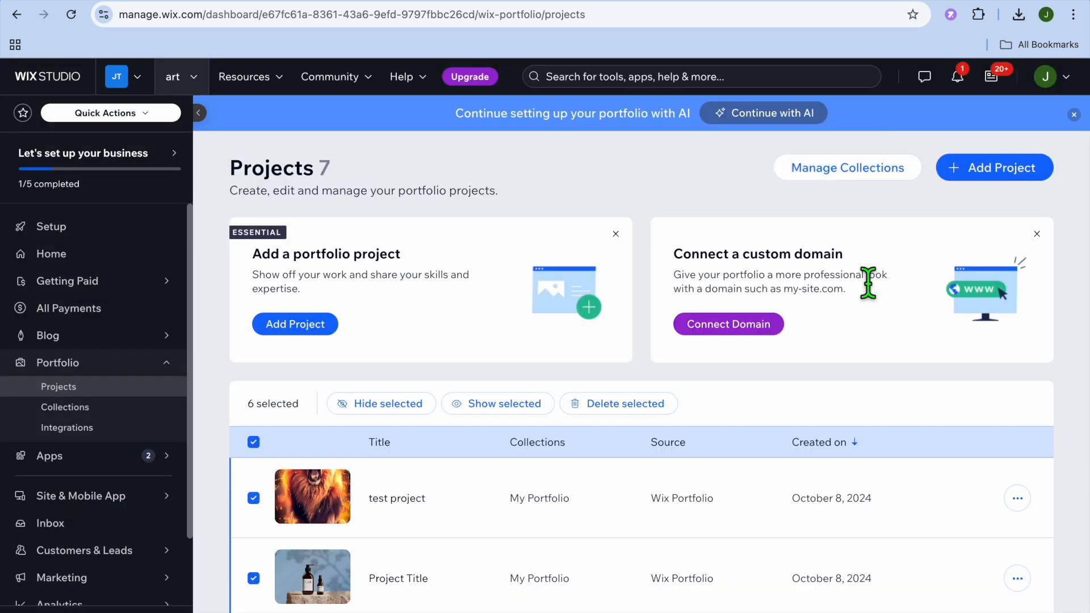
Review the updated project list and open the management page for the portfolio's collections.
{"action": "scroll", "coordinate": [814, 502], "scroll_direction": "down", "scroll_amount": 5}
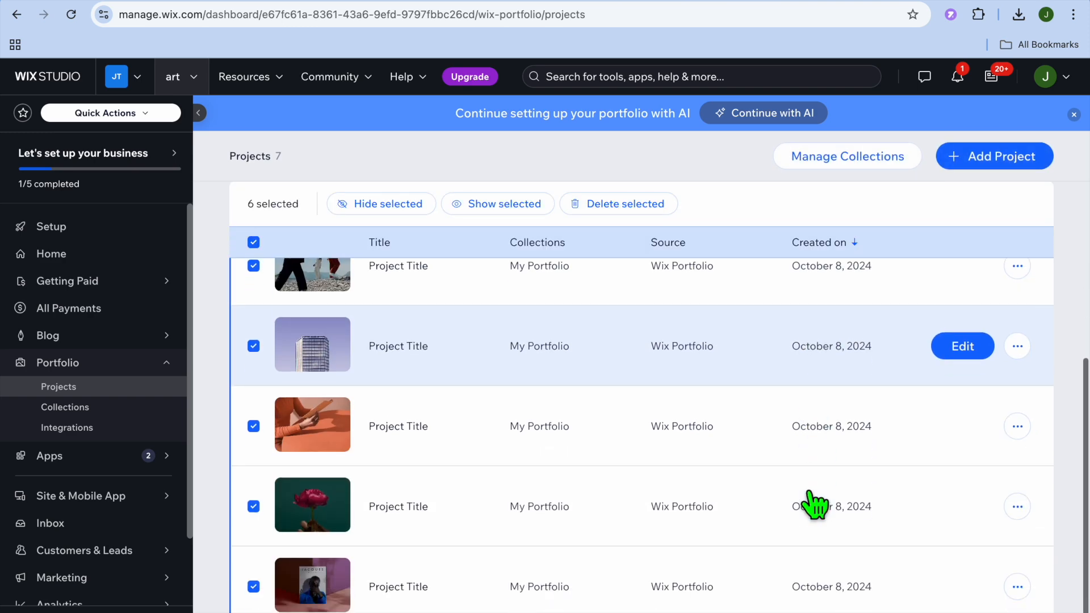
{"action": "scroll", "coordinate": [814, 504], "scroll_direction": "up", "scroll_amount": 5}
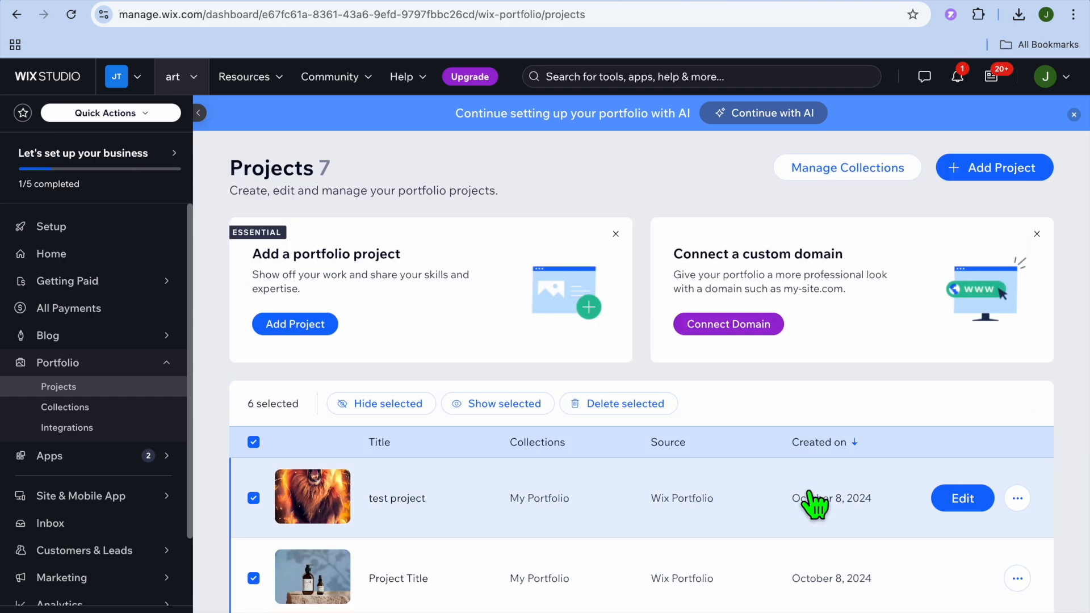
{"action": "left_click", "coordinate": [821, 170]}
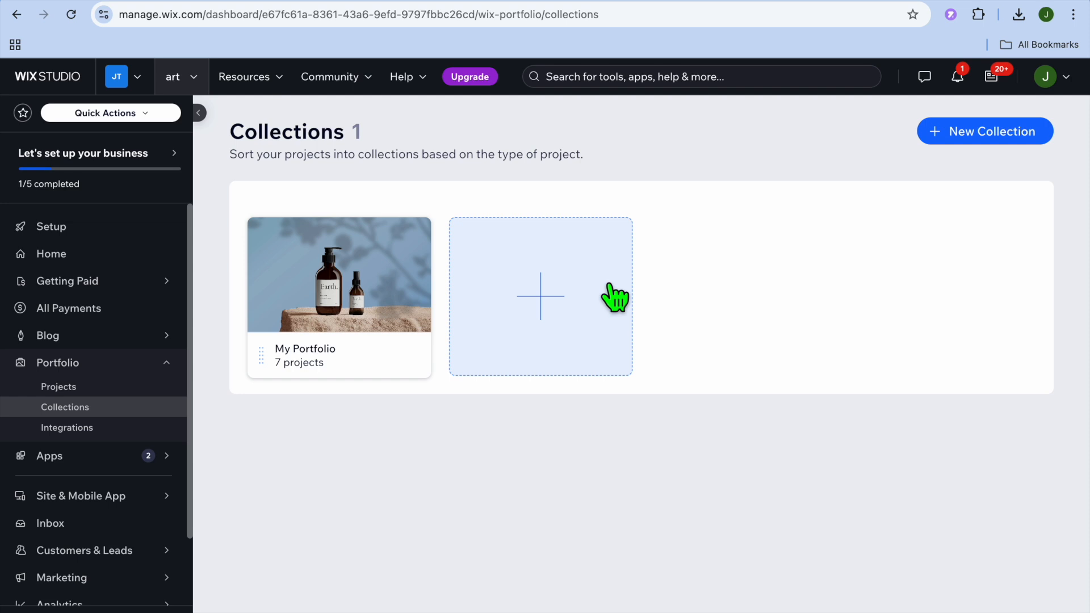
Start a new portfolio collection and review its info, cover image and SEO settings and the projects available to include.
{"action": "left_click", "coordinate": [540, 291]}
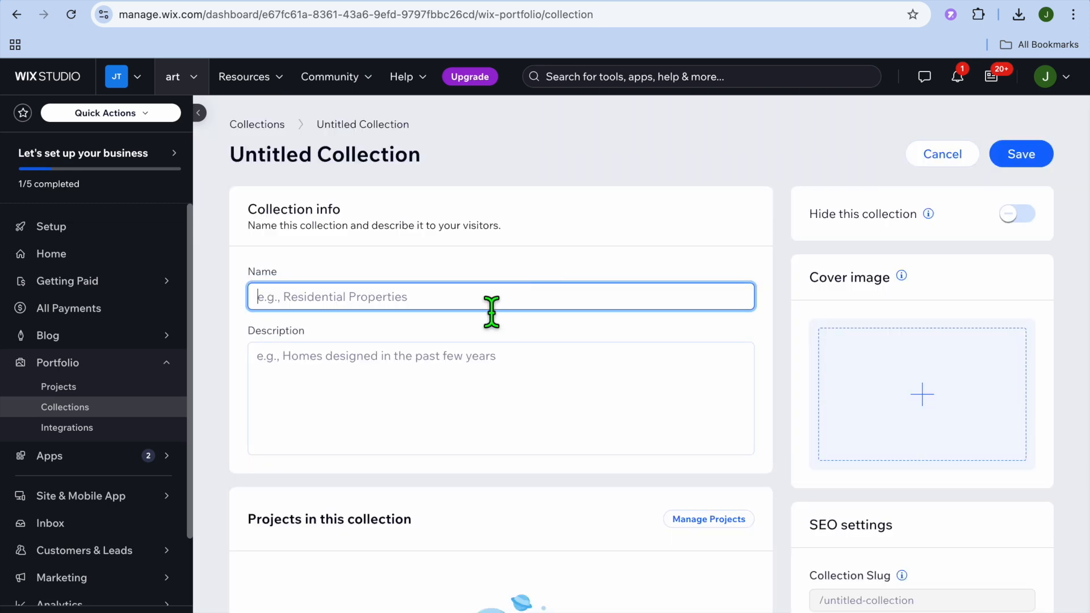
{"action": "scroll", "coordinate": [457, 312], "scroll_direction": "down", "scroll_amount": 2}
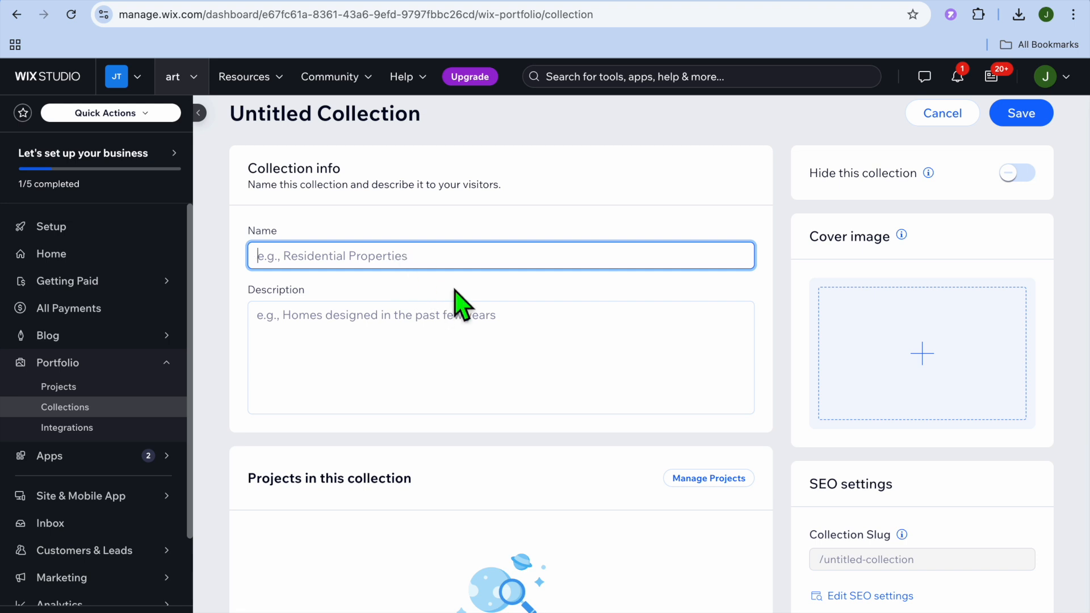
{"action": "scroll", "coordinate": [492, 340], "scroll_direction": "down", "scroll_amount": 2}
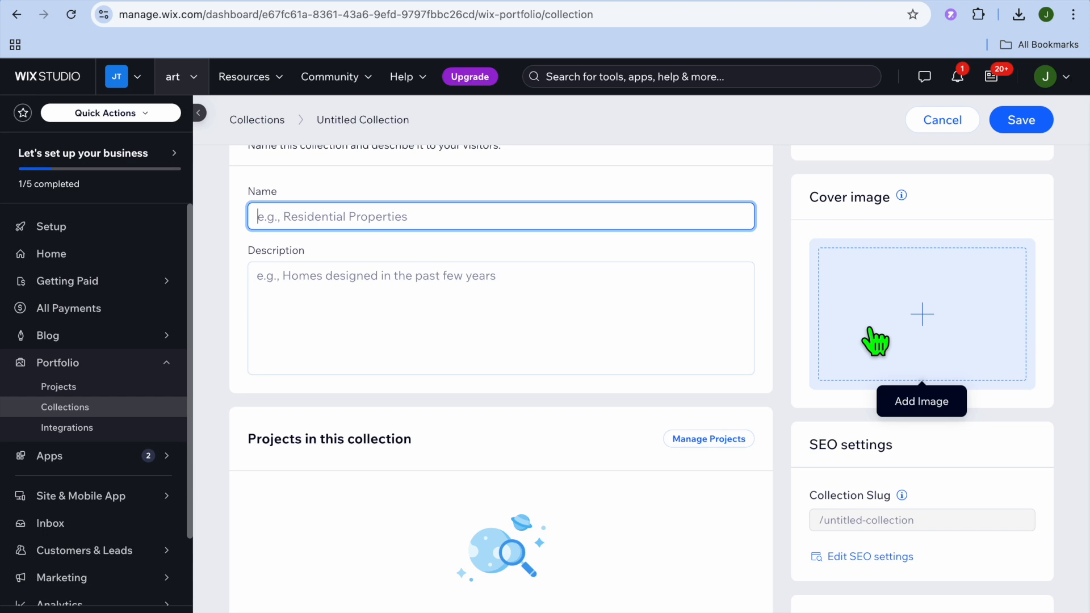
{"action": "scroll", "coordinate": [535, 337], "scroll_direction": "down", "scroll_amount": 5}
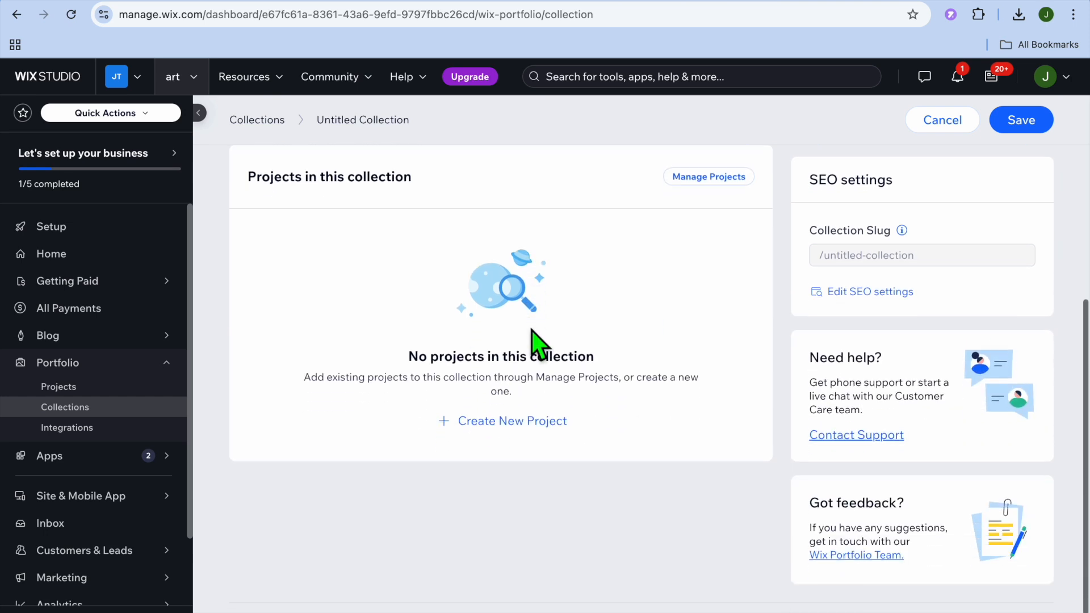
{"action": "scroll", "coordinate": [531, 329], "scroll_direction": "up", "scroll_amount": 1}
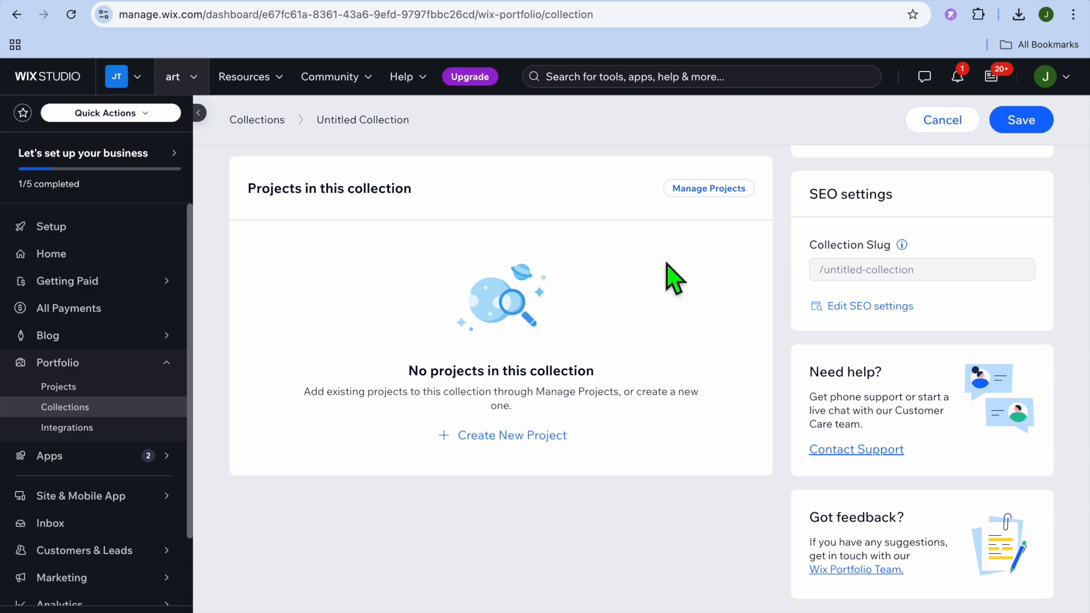
{"action": "left_click", "coordinate": [709, 191]}
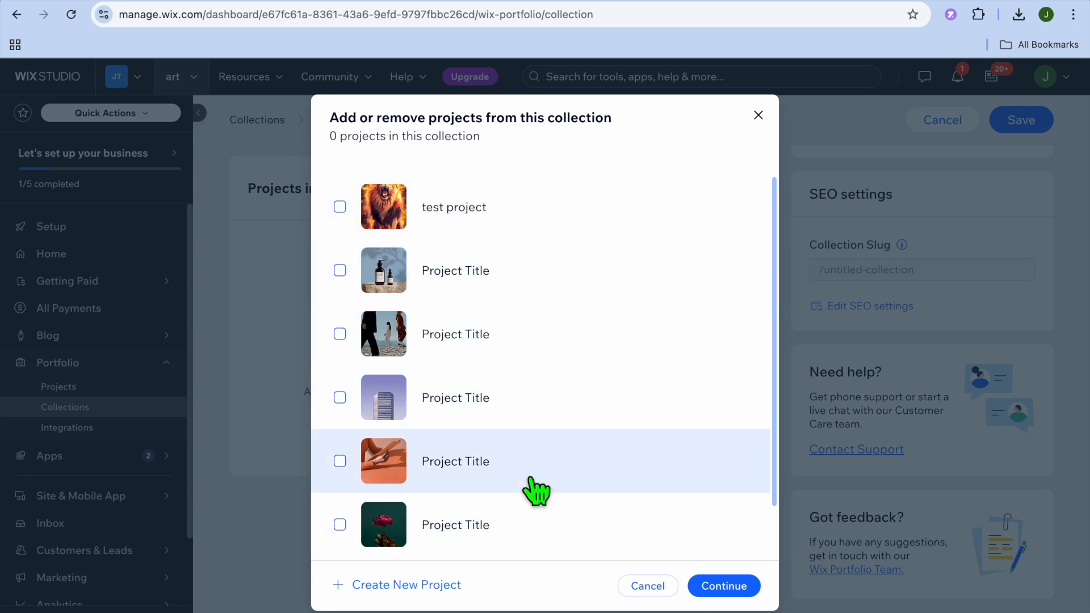
{"action": "left_click", "coordinate": [759, 116]}
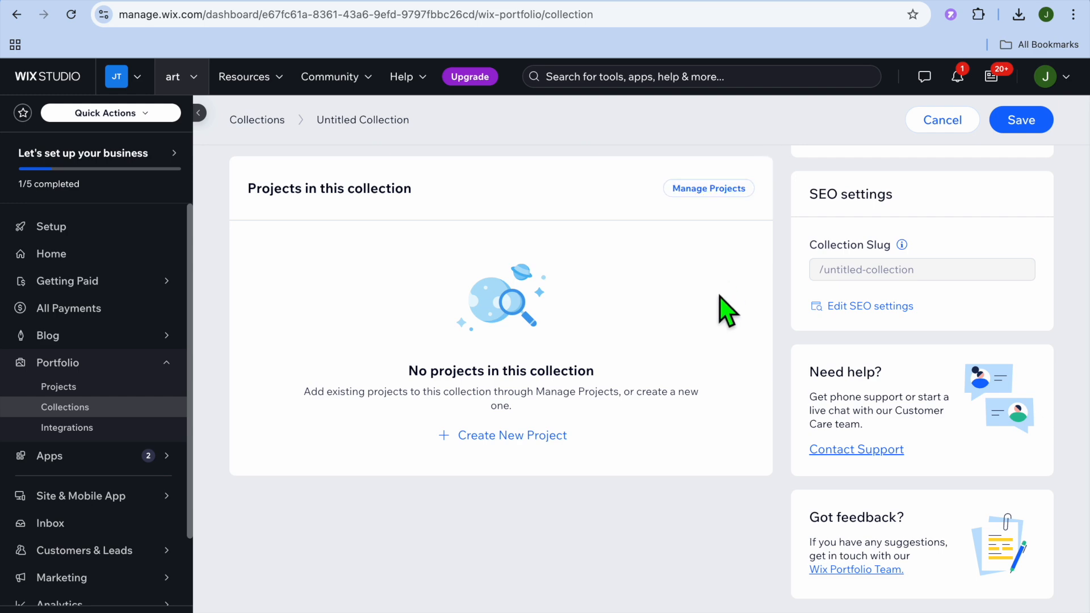
{"action": "scroll", "coordinate": [720, 298], "scroll_direction": "up", "scroll_amount": 6}
{"action": "scroll", "coordinate": [720, 297], "scroll_direction": "down", "scroll_amount": 7}
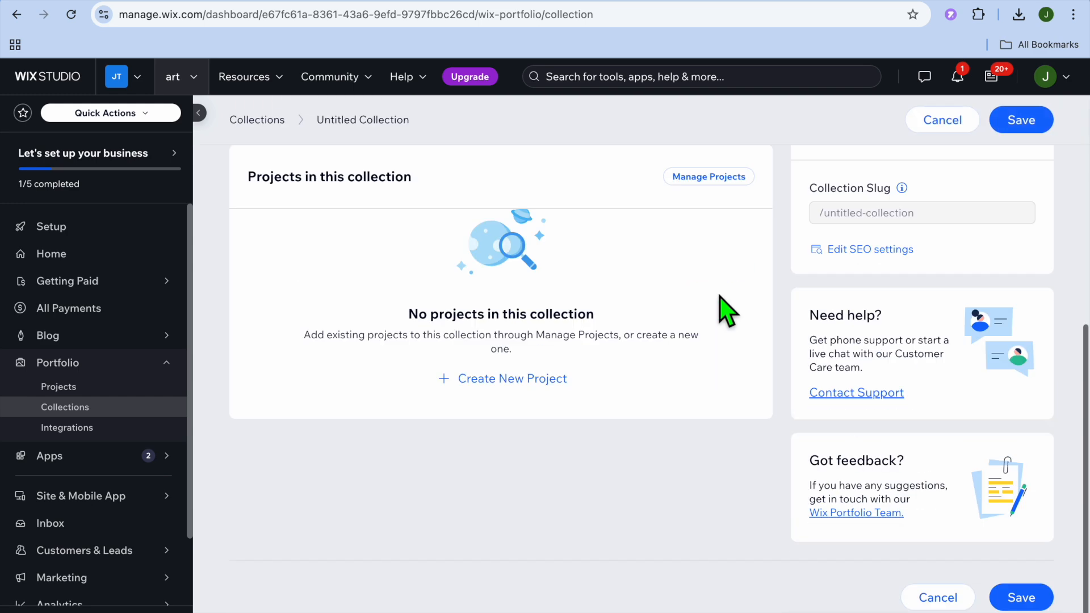
{"action": "scroll", "coordinate": [721, 301], "scroll_direction": "up", "scroll_amount": 6}
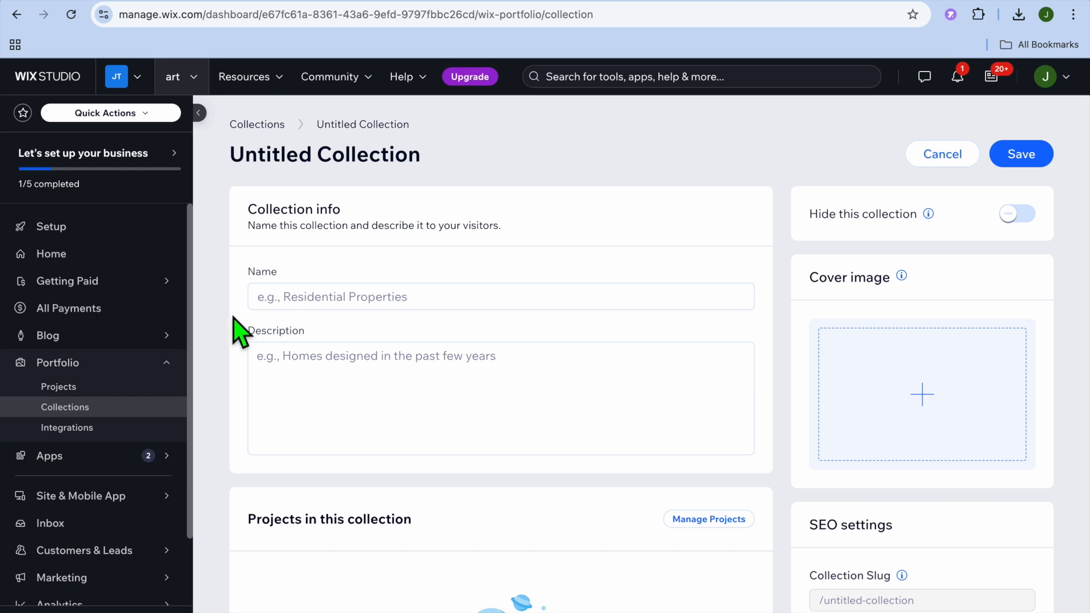
Save the untitled collection without any projects and return to the collections overview.
{"action": "left_click", "coordinate": [80, 334]}
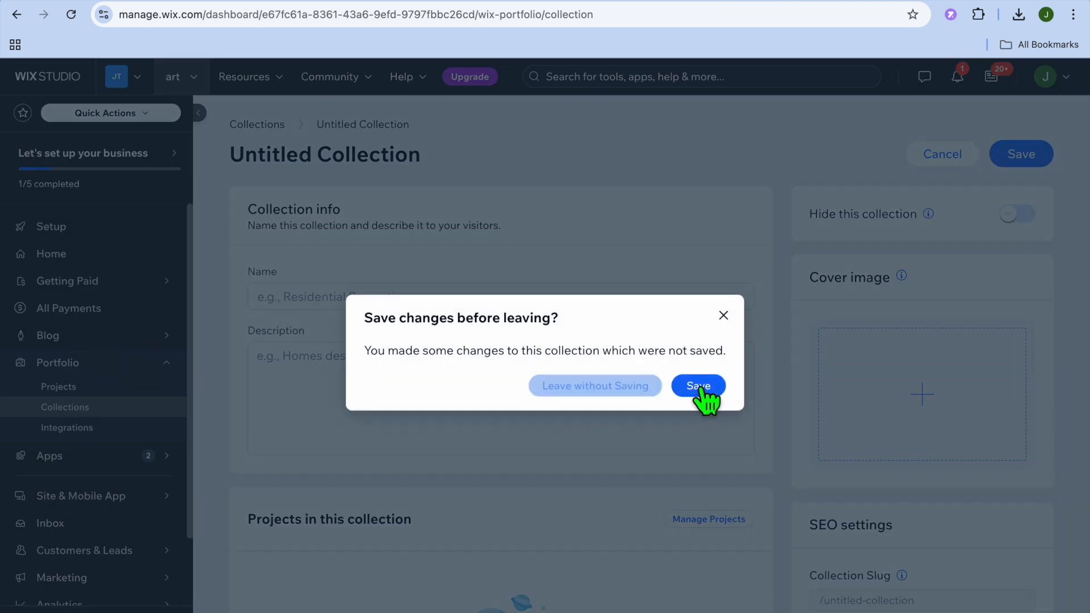
{"action": "left_click", "coordinate": [699, 382]}
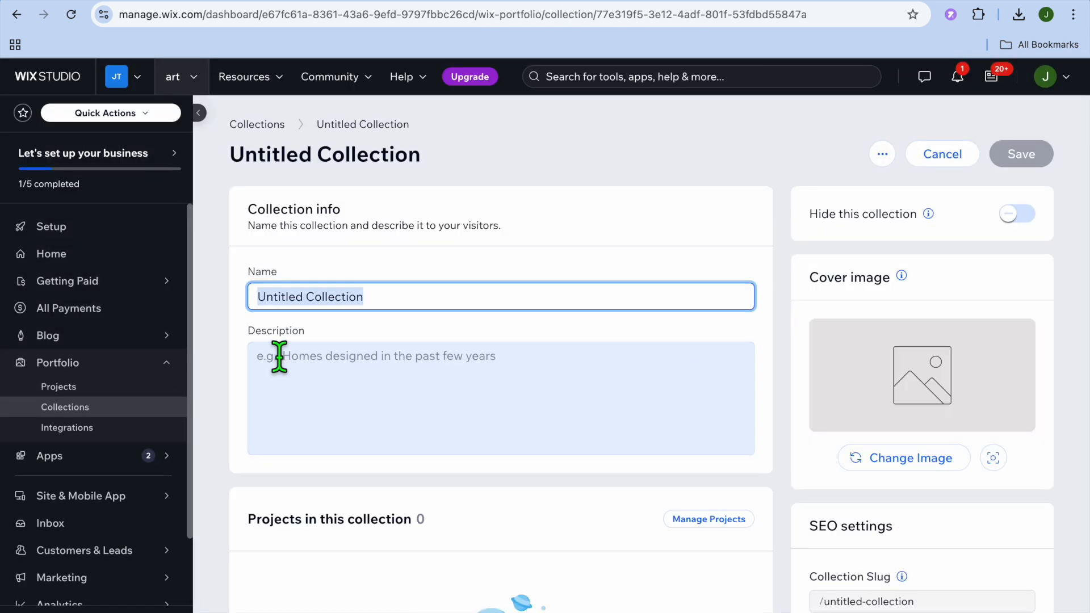
{"action": "left_click", "coordinate": [943, 149]}
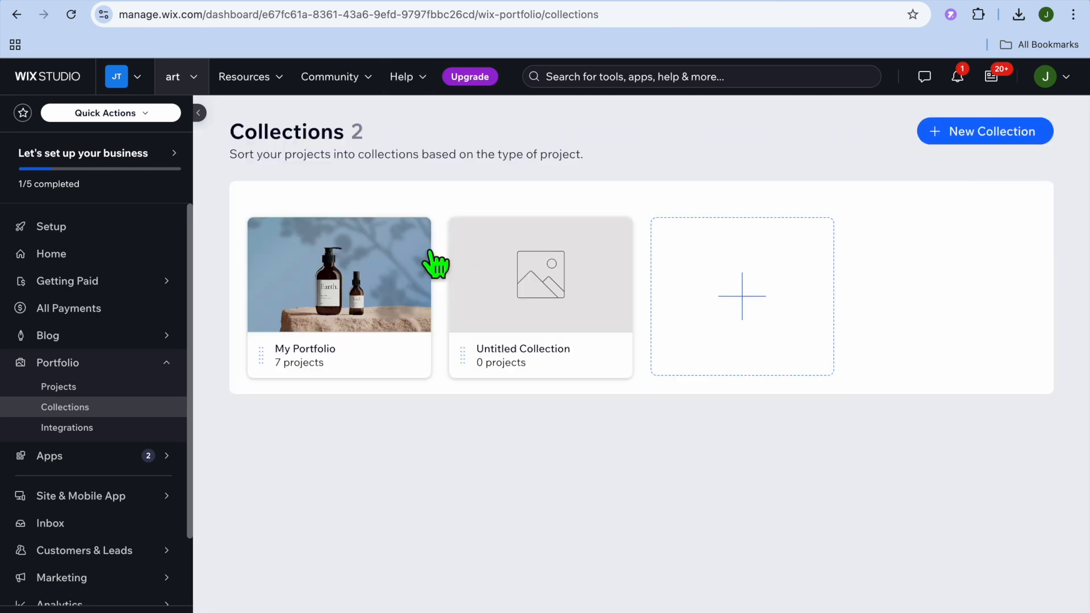
Examine the blog overview and the editor for a new post, and leave it without writing anything.
{"action": "left_click", "coordinate": [49, 341]}
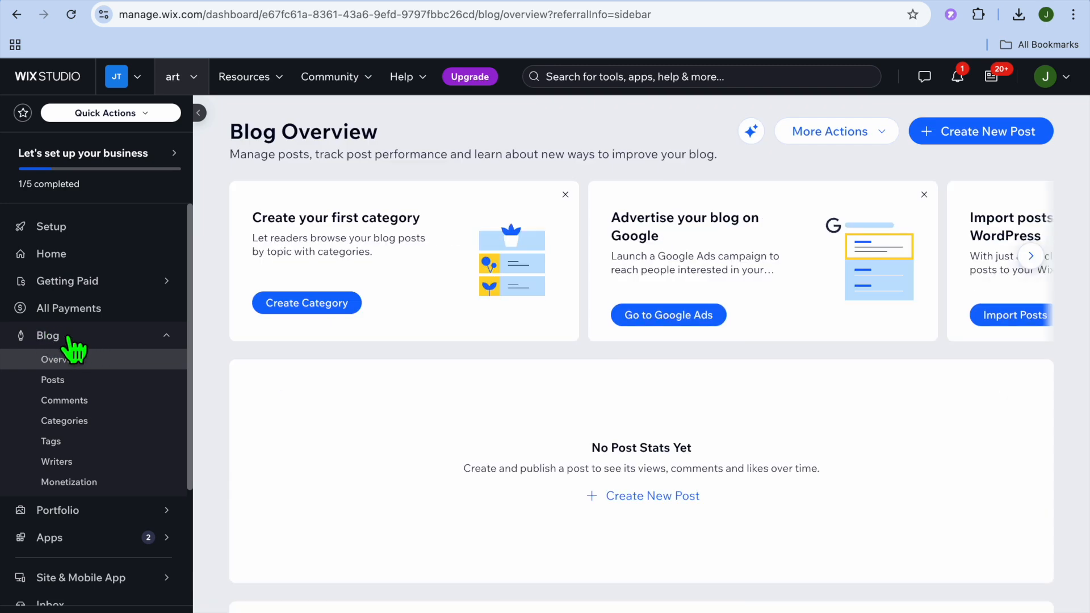
{"action": "left_click", "coordinate": [598, 494]}
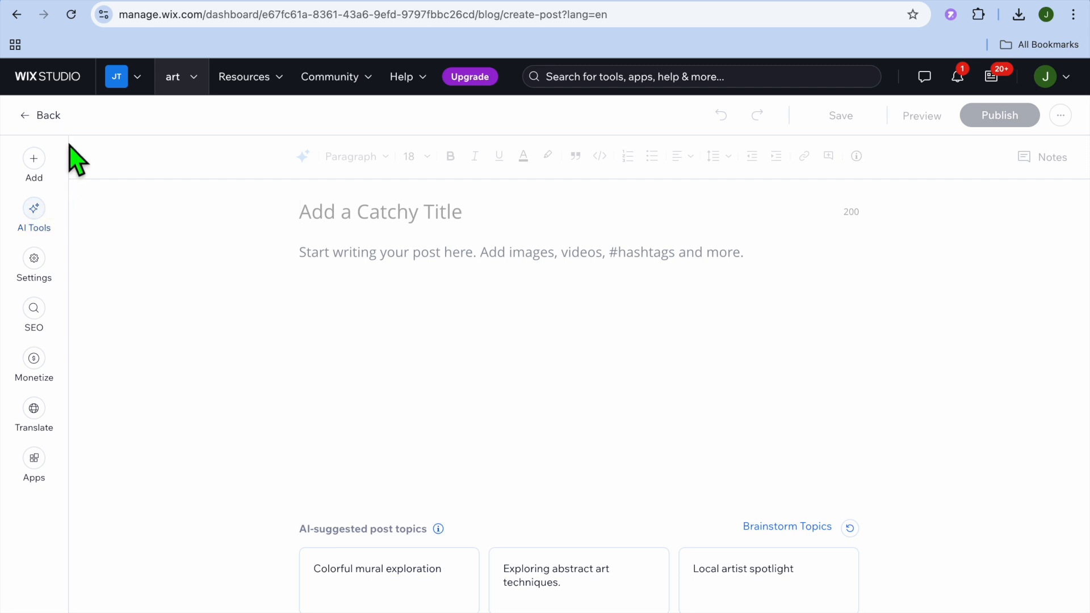
{"action": "left_click", "coordinate": [29, 114]}
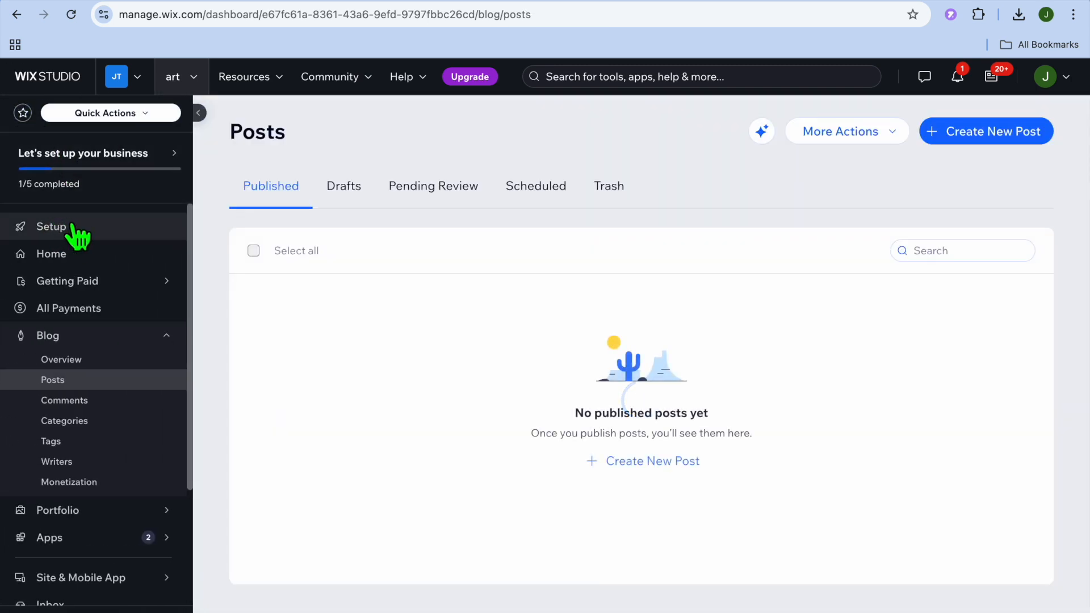
Start designing the site from a template and search the website templates for "Art Portfolio".
{"action": "left_click", "coordinate": [61, 232]}
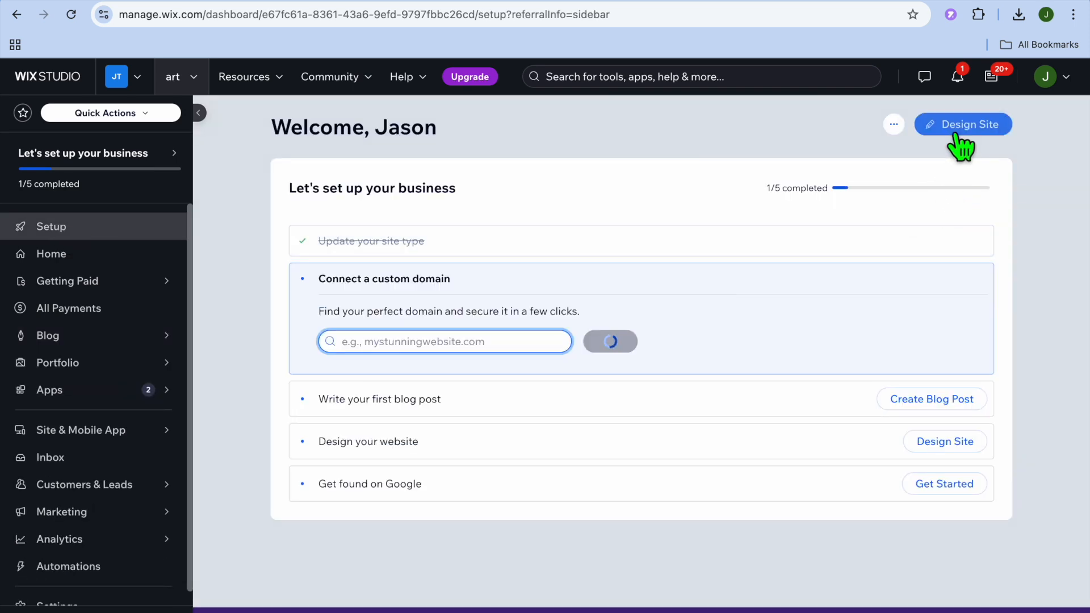
{"action": "left_click", "coordinate": [957, 131]}
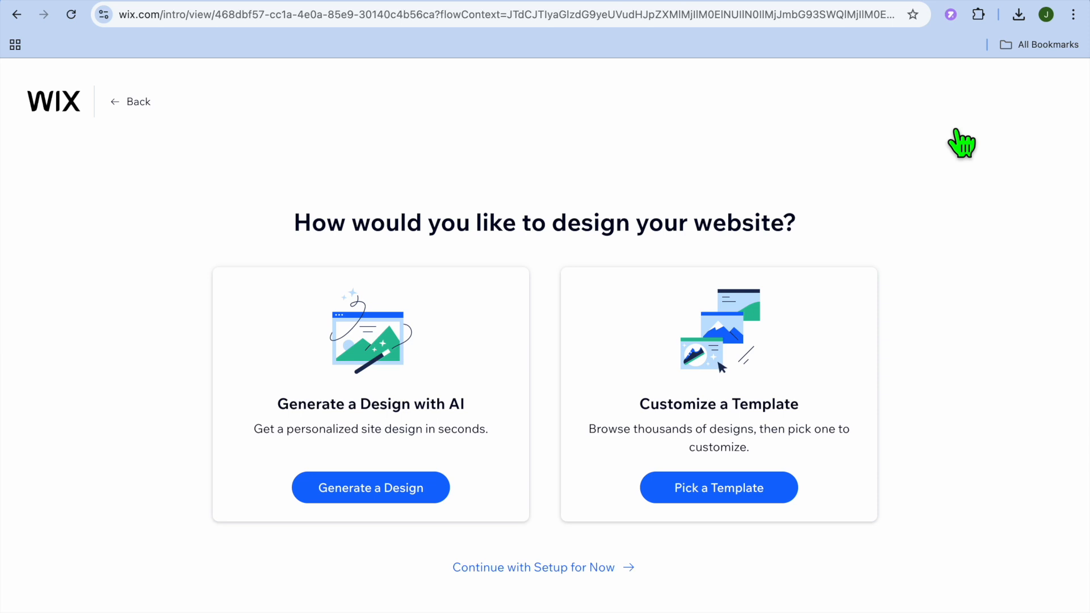
{"action": "left_click", "coordinate": [727, 489]}
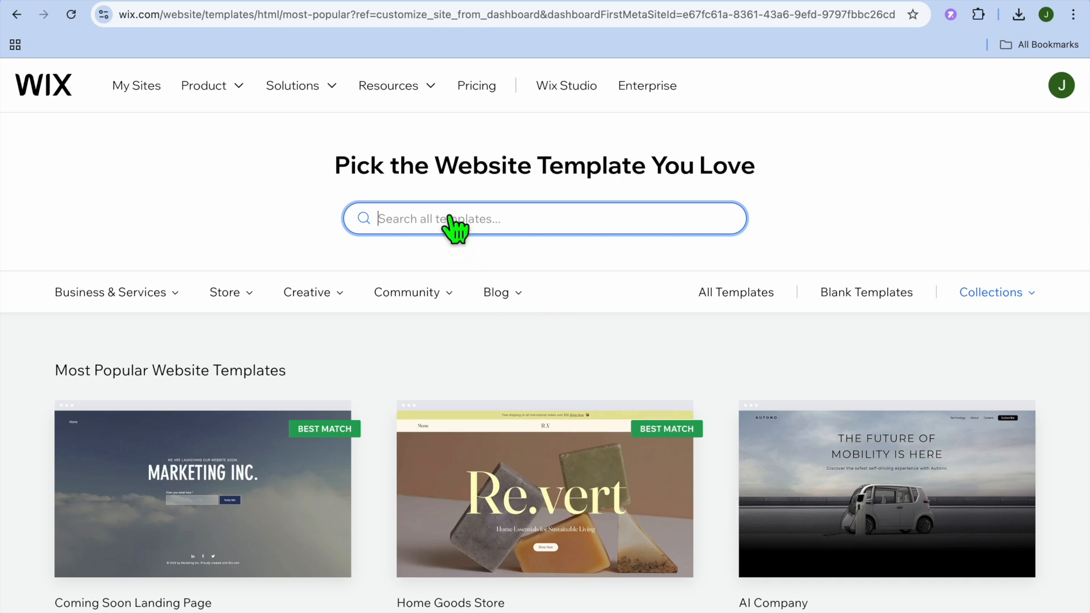
{"action": "type", "text": "art"}
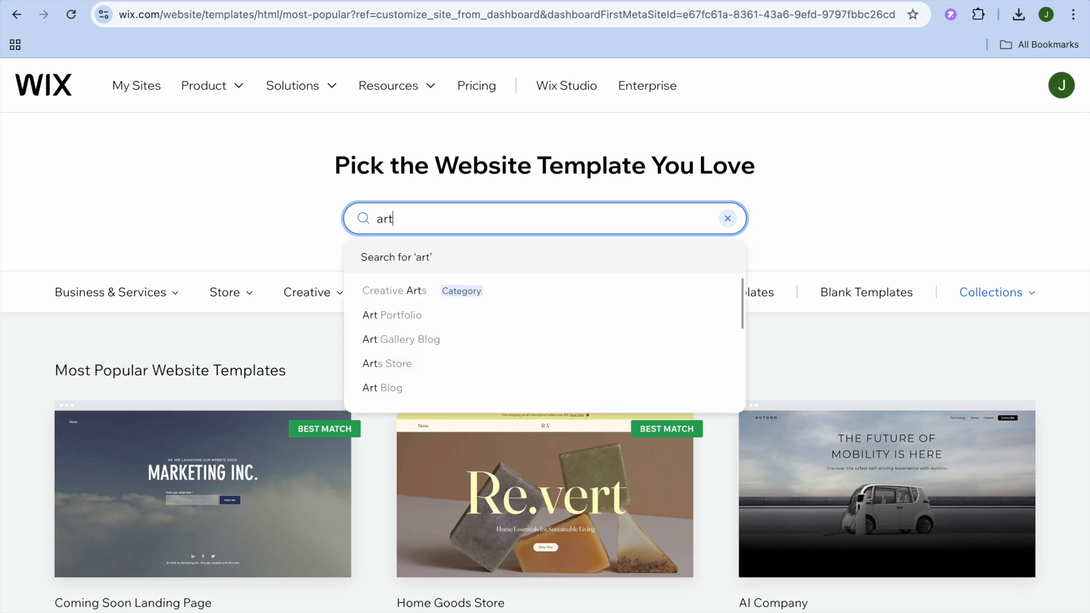
{"action": "left_click", "coordinate": [386, 316]}
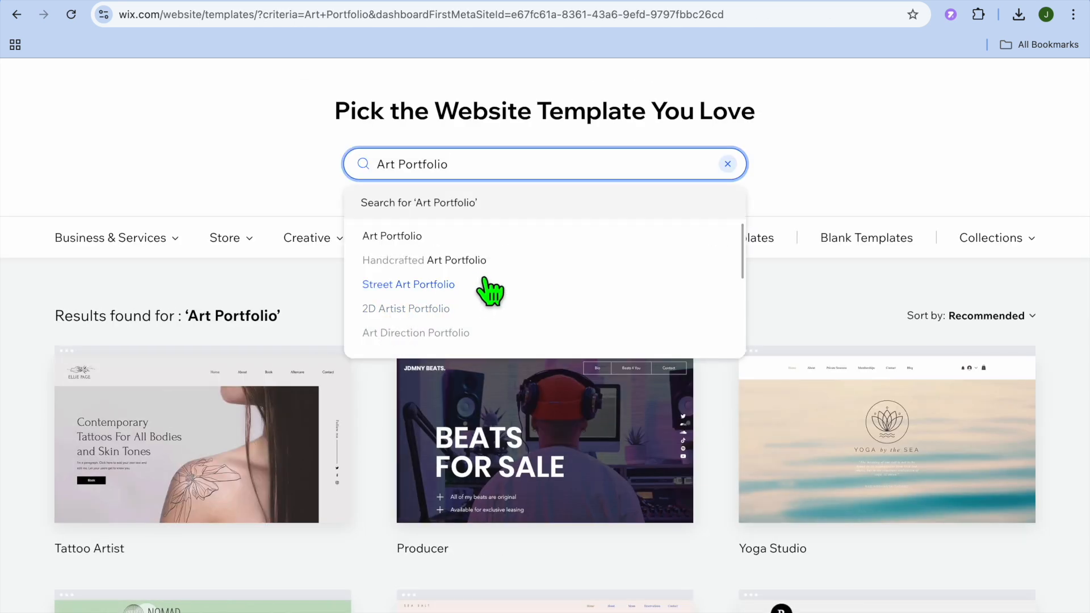
{"action": "left_click", "coordinate": [287, 286]}
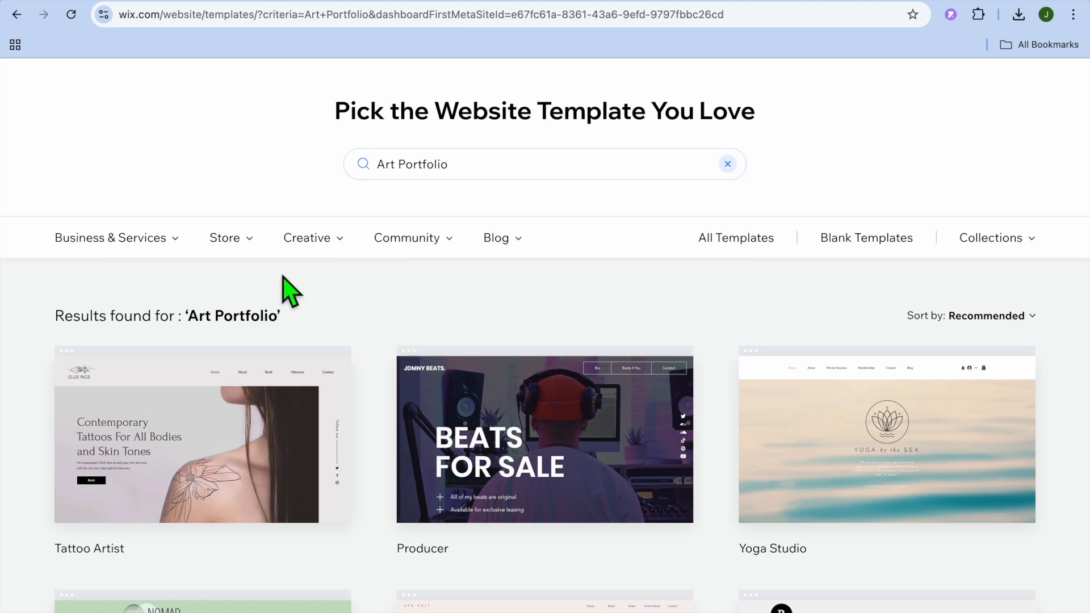
Open the Artist template with the red folded-paper image in the site editor and dismiss the AI content offer.
{"action": "scroll", "coordinate": [288, 290], "scroll_direction": "down", "scroll_amount": 4}
{"action": "scroll", "coordinate": [289, 292], "scroll_direction": "down", "scroll_amount": 6}
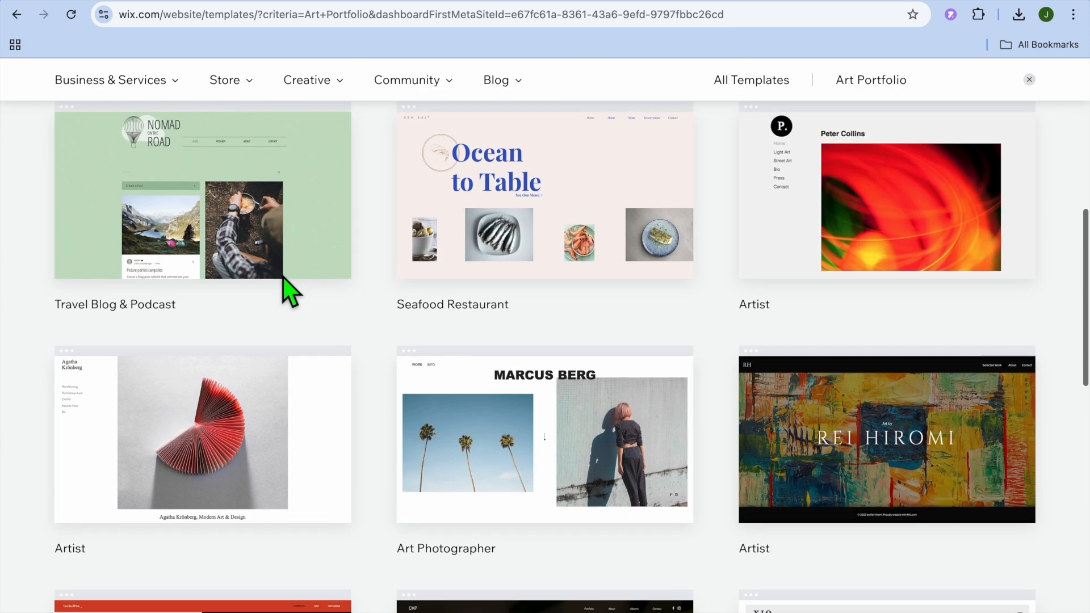
{"action": "scroll", "coordinate": [289, 293], "scroll_direction": "down", "scroll_amount": 1}
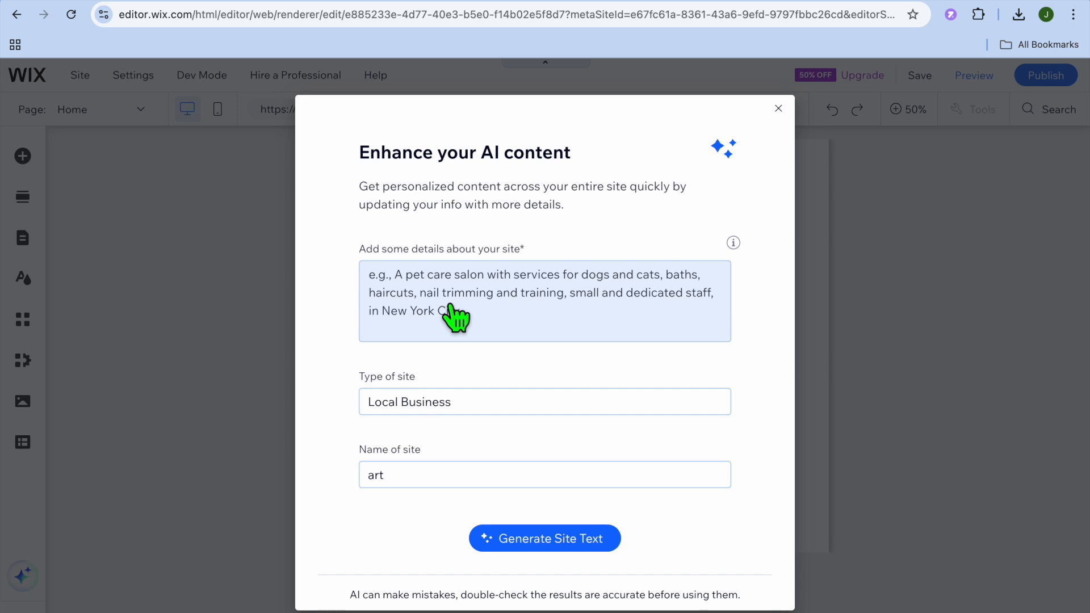
{"action": "left_click", "coordinate": [778, 108]}
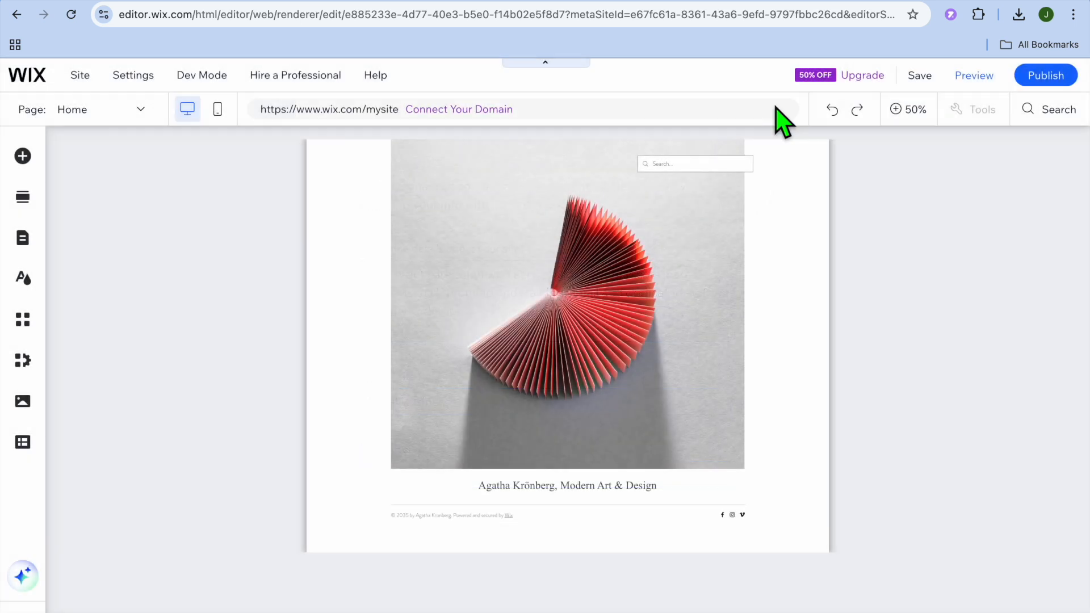
Replace the artist name in the page header with the owner's first name and "tutorials" on a second line.
{"action": "left_click", "coordinate": [907, 110]}
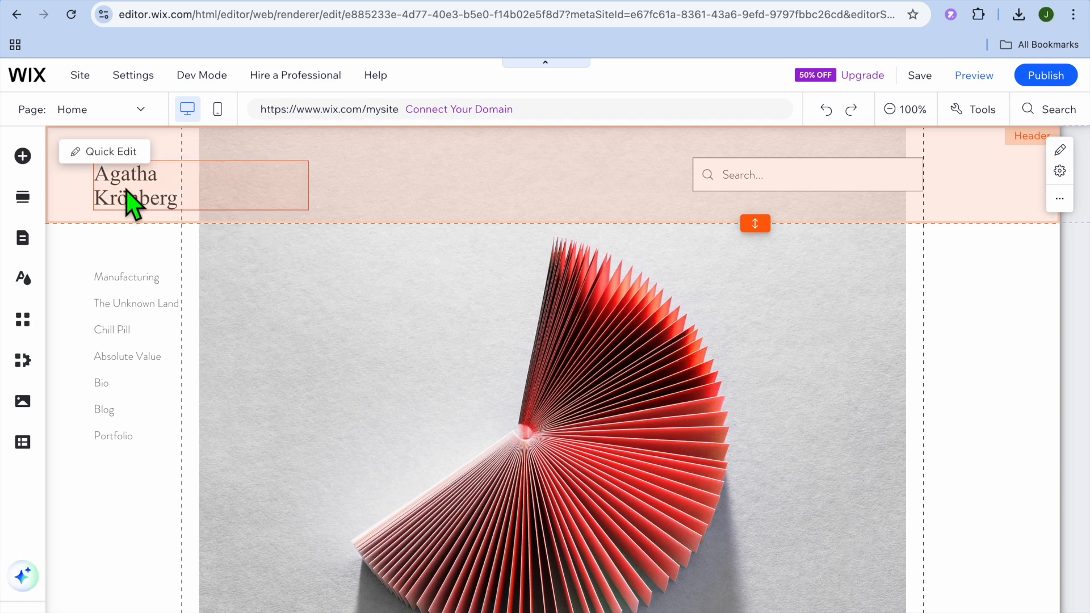
{"action": "left_click", "coordinate": [132, 204]}
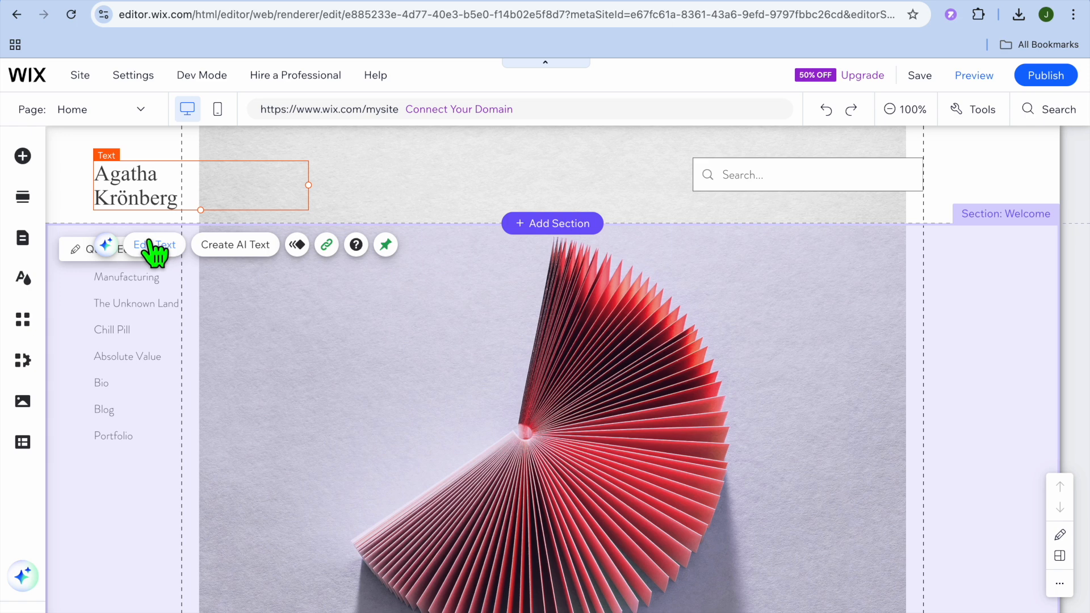
{"action": "left_click", "coordinate": [146, 246]}
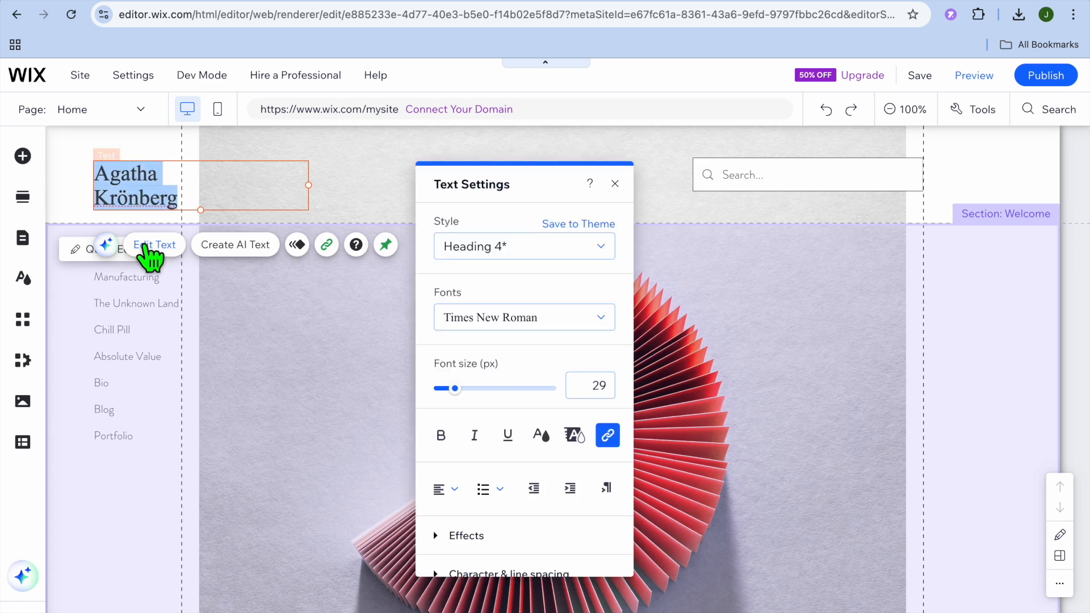
{"action": "type", "text": "ja"}
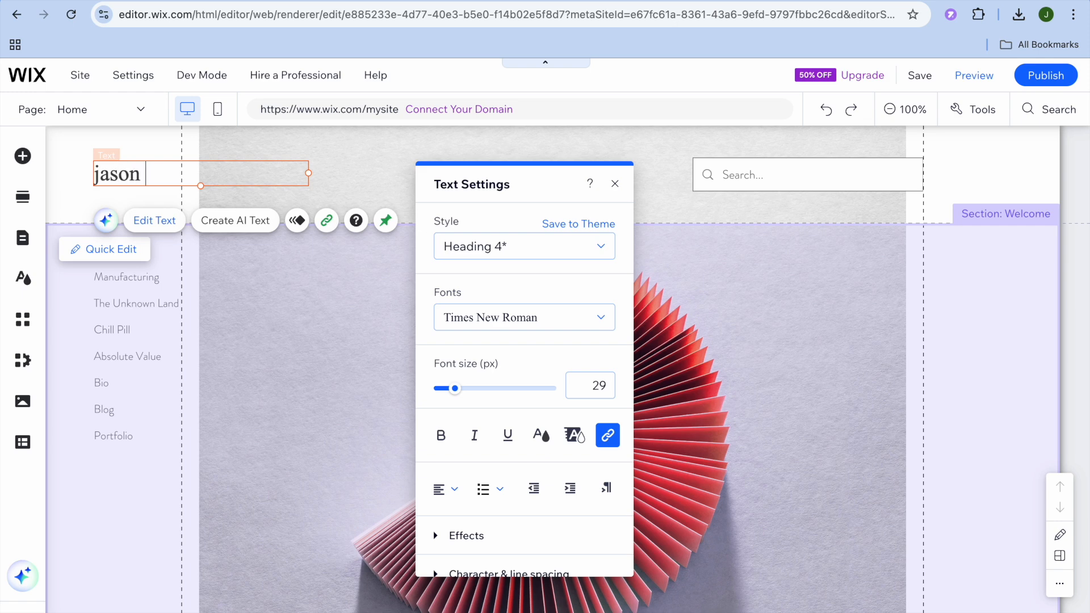
{"action": "type", "text": "son"}
{"action": "key", "text": "Return"}
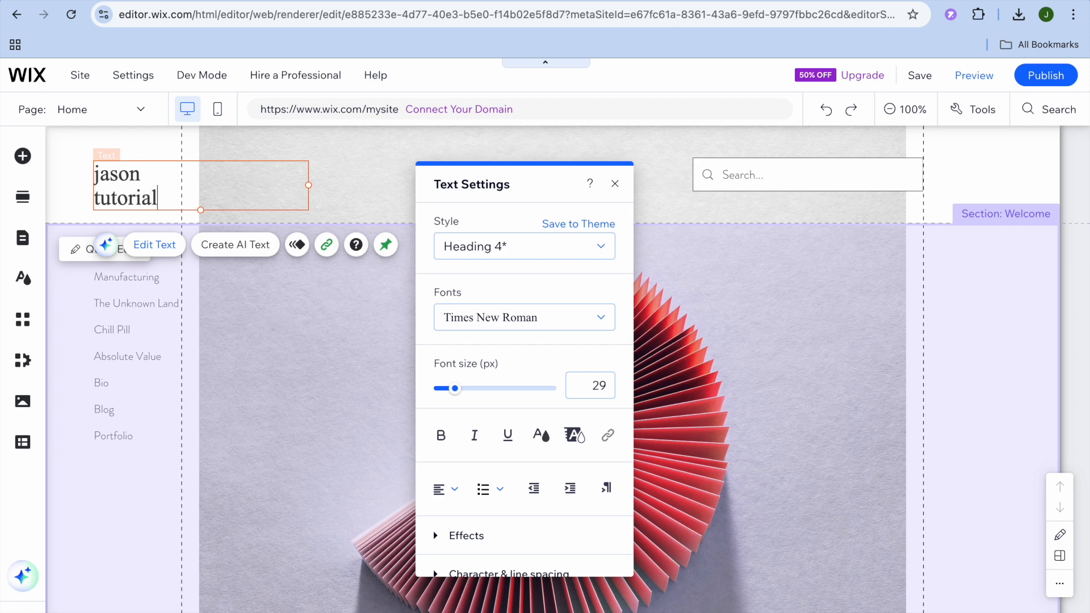
{"action": "left_click", "coordinate": [288, 342]}
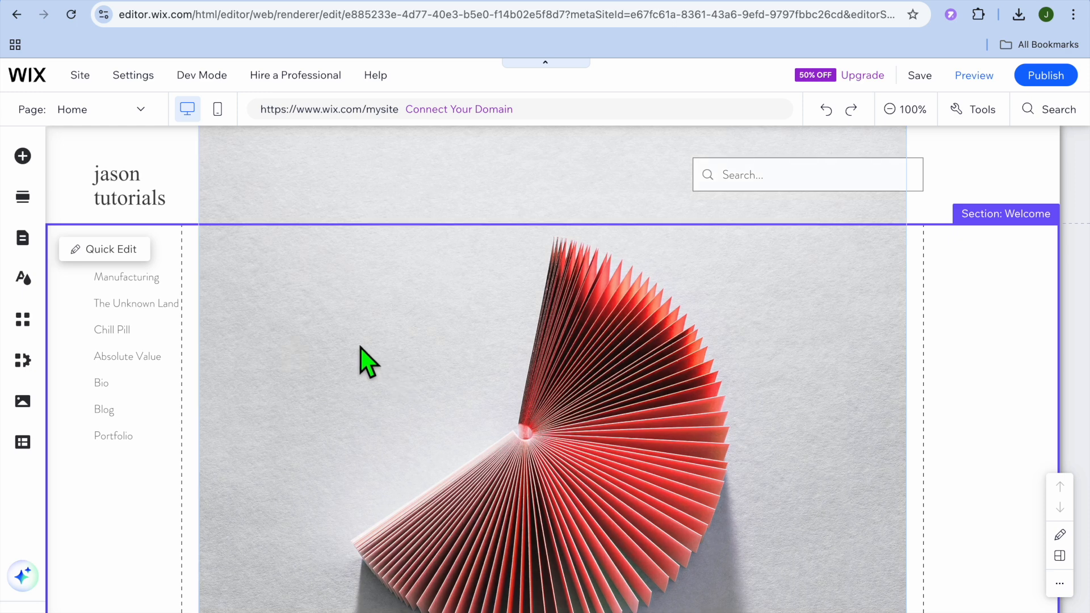
Examine the Welcome section's quick edit options and the Social and Bookings elements available for the page.
{"action": "left_click", "coordinate": [111, 250]}
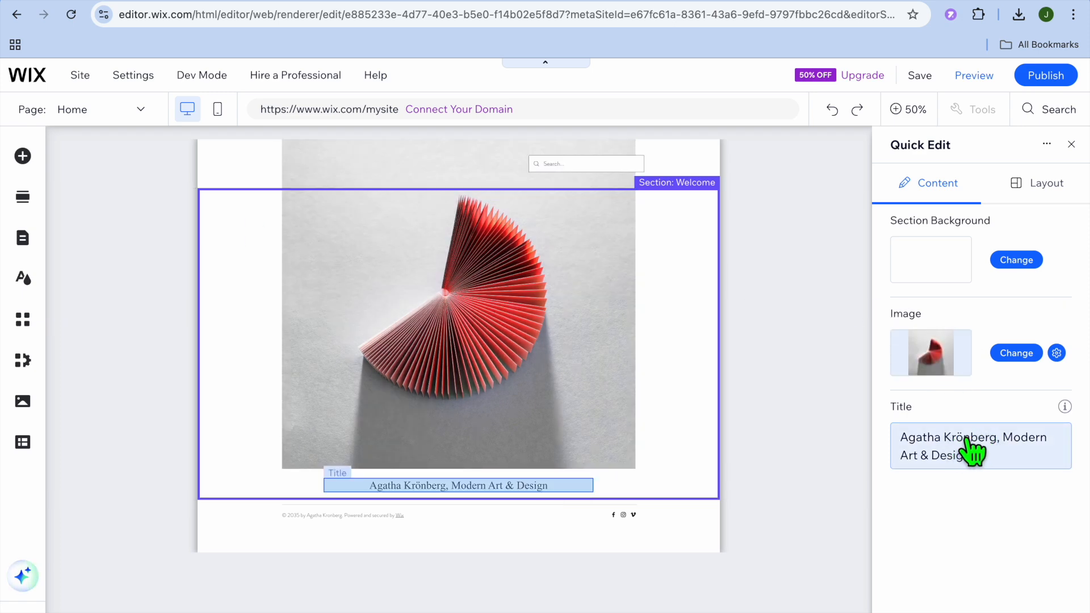
{"action": "left_click", "coordinate": [1072, 144]}
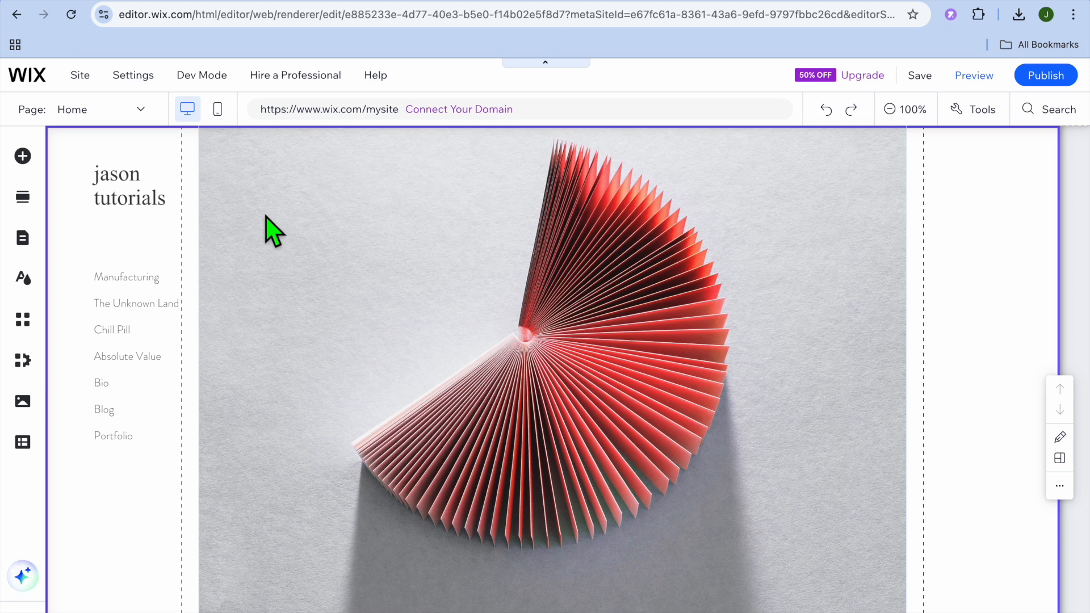
{"action": "left_click", "coordinate": [23, 156]}
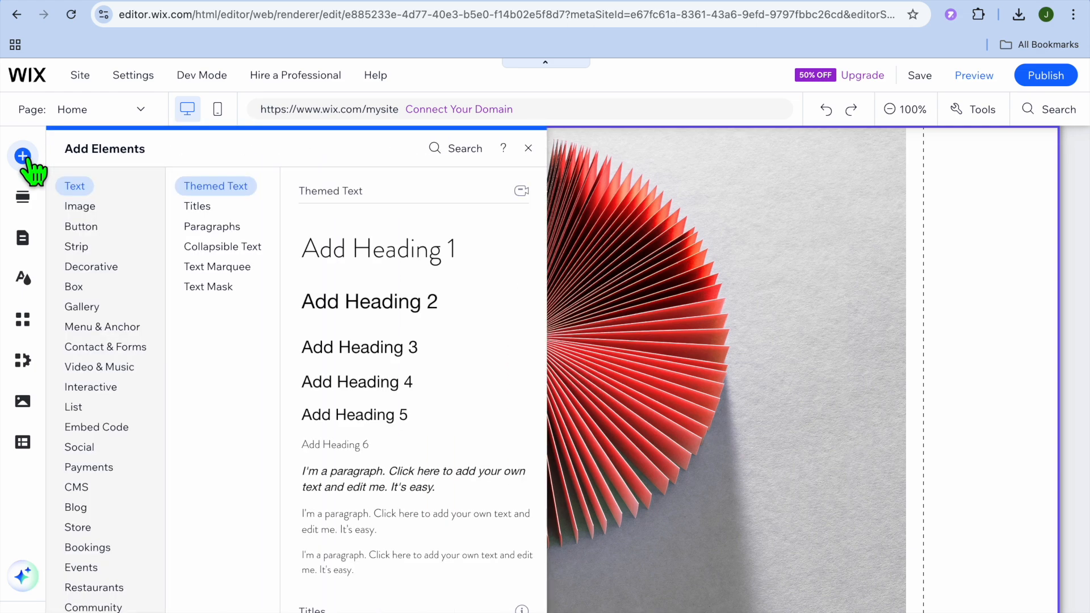
{"action": "left_click", "coordinate": [80, 448]}
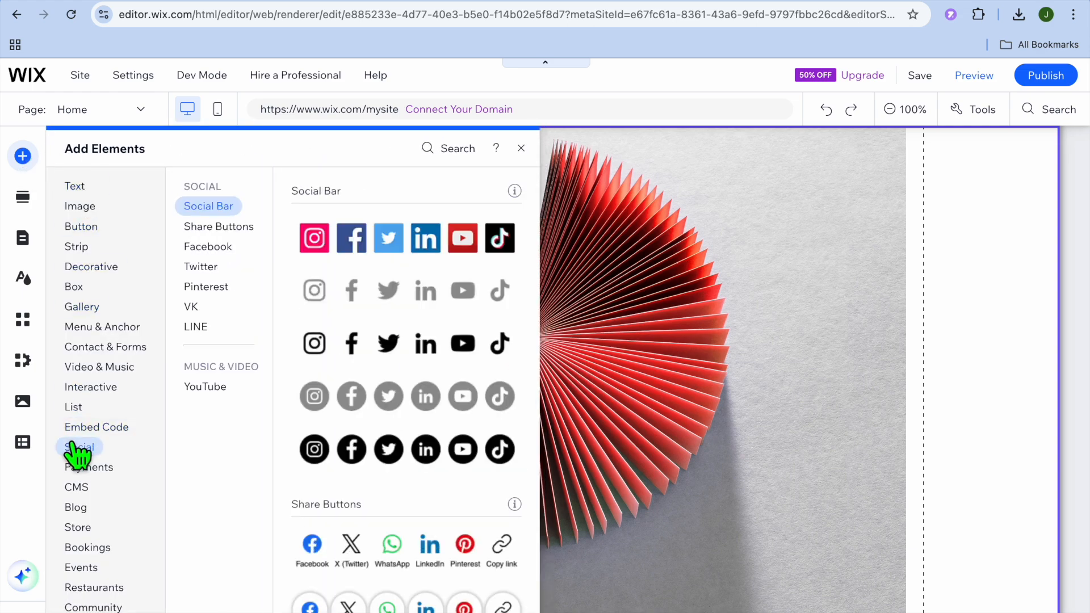
{"action": "left_click", "coordinate": [86, 549]}
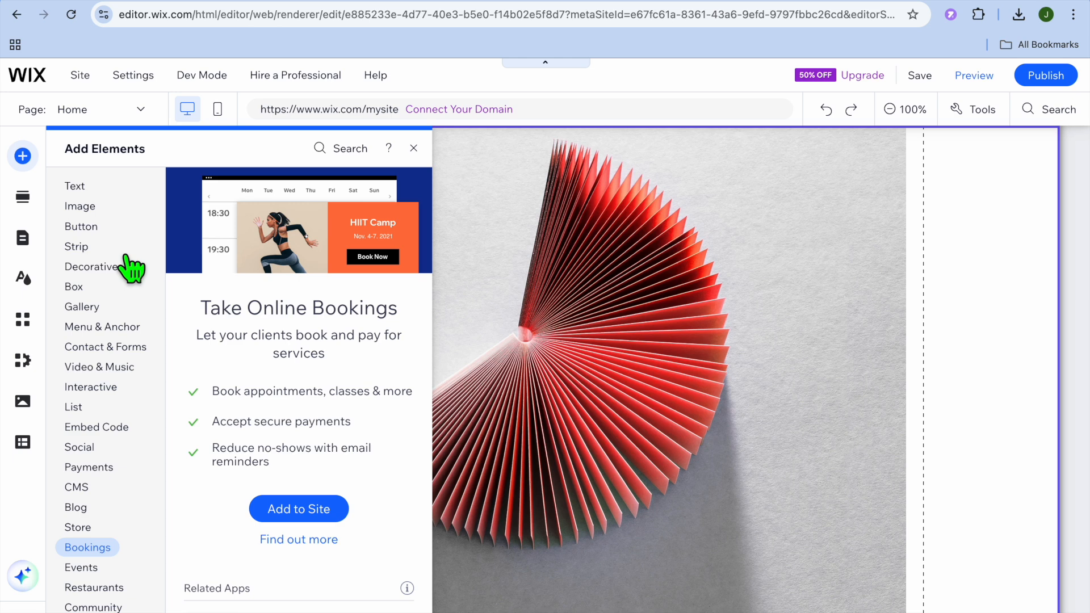
Examine the Embed Code, Contact & Forms and Decorative elements available for the page.
{"action": "left_click", "coordinate": [114, 427]}
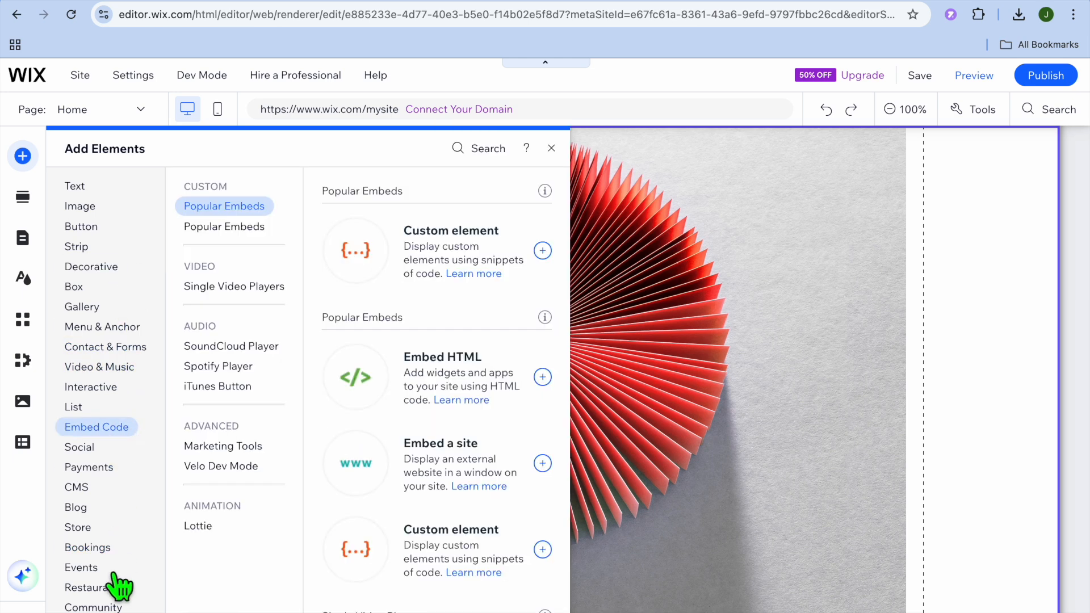
{"action": "left_click", "coordinate": [126, 347]}
{"action": "left_click", "coordinate": [110, 268]}
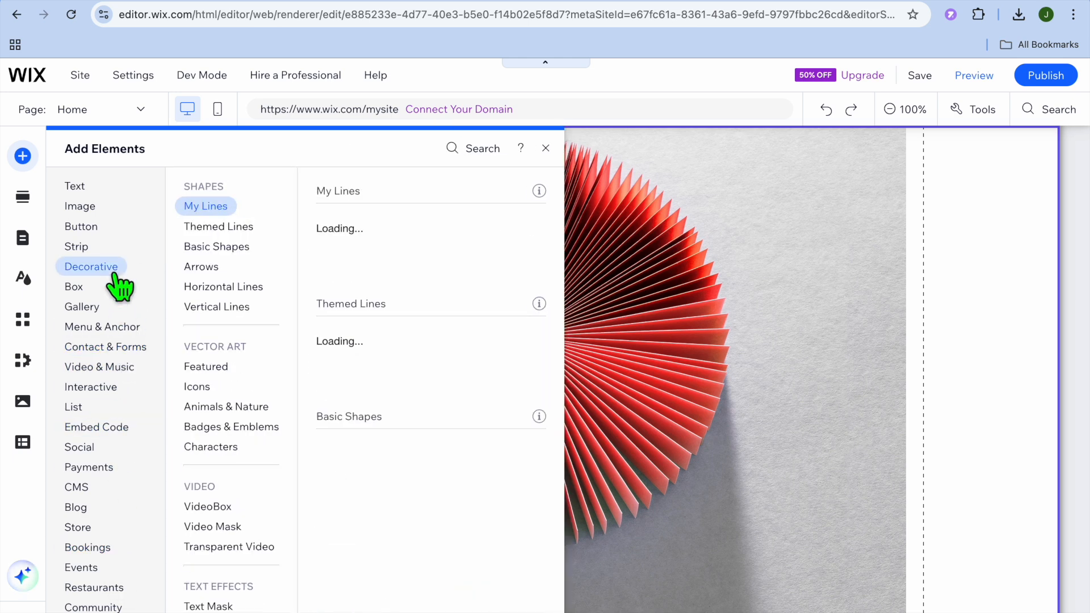
Open the Chill Pill page from the site's page list and select its introductory paragraph.
{"action": "left_click", "coordinate": [22, 241]}
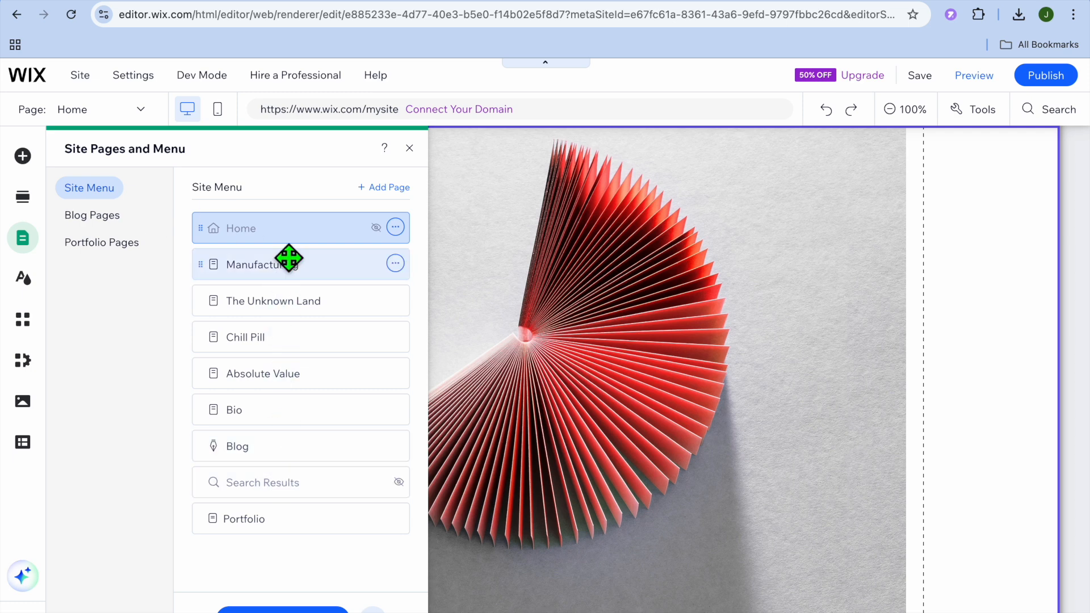
{"action": "left_click", "coordinate": [279, 352]}
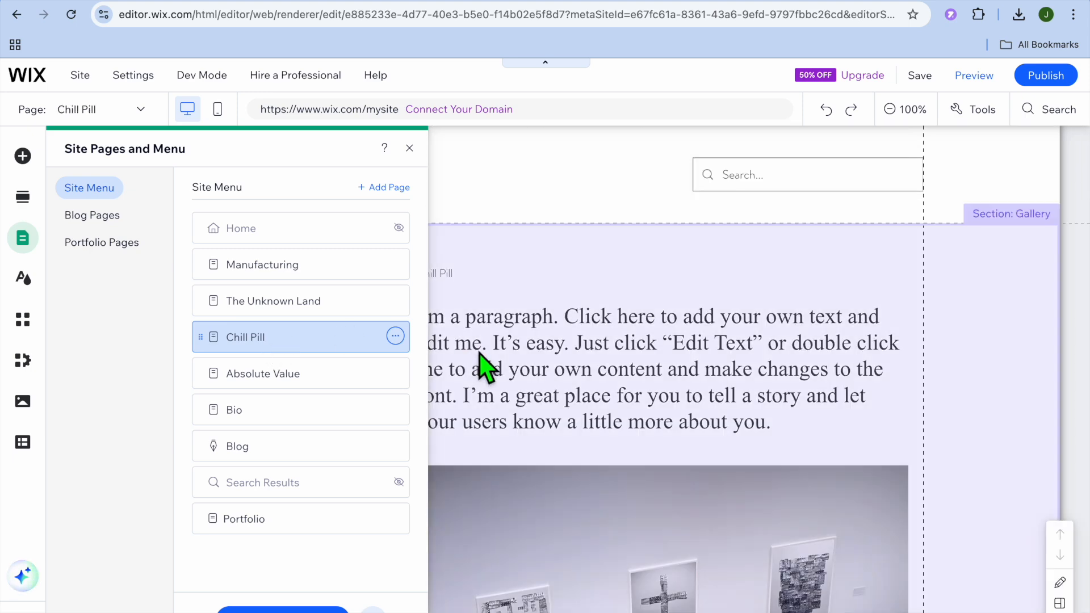
{"action": "left_click", "coordinate": [477, 356]}
{"action": "scroll", "coordinate": [483, 369], "scroll_direction": "down", "scroll_amount": 2}
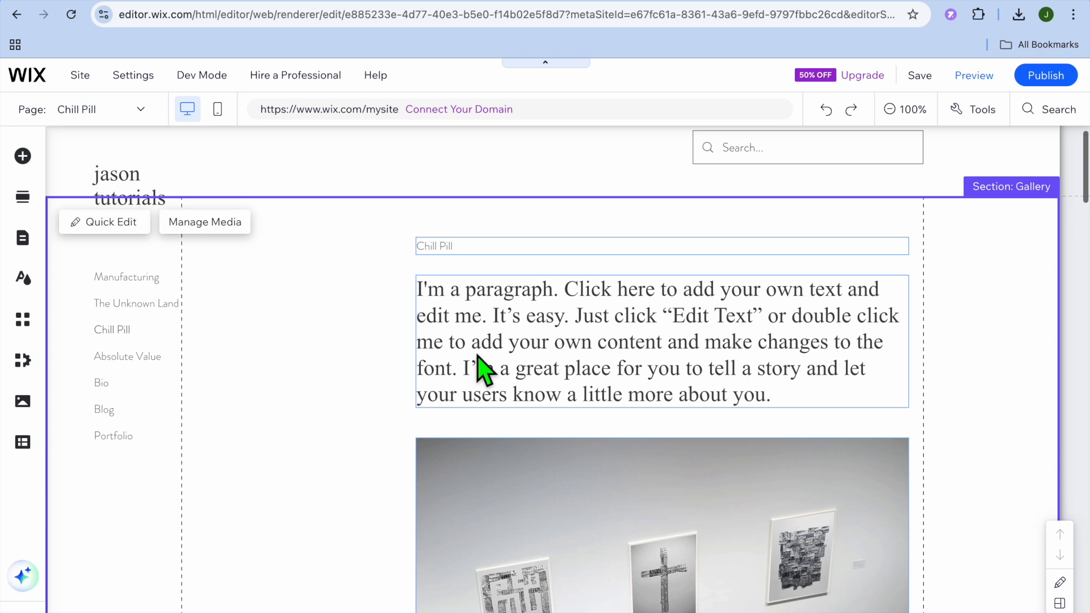
{"action": "left_click", "coordinate": [514, 332]}
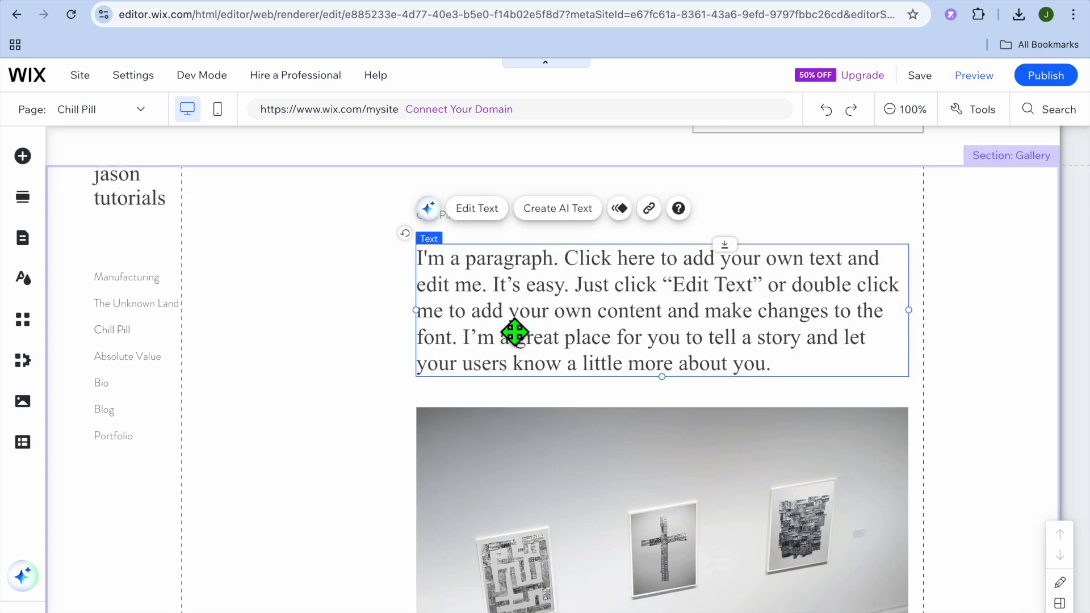
Examine the image gallery on the Chill Pill page and return to the page's beginning.
{"action": "scroll", "coordinate": [515, 332], "scroll_direction": "down", "scroll_amount": 10}
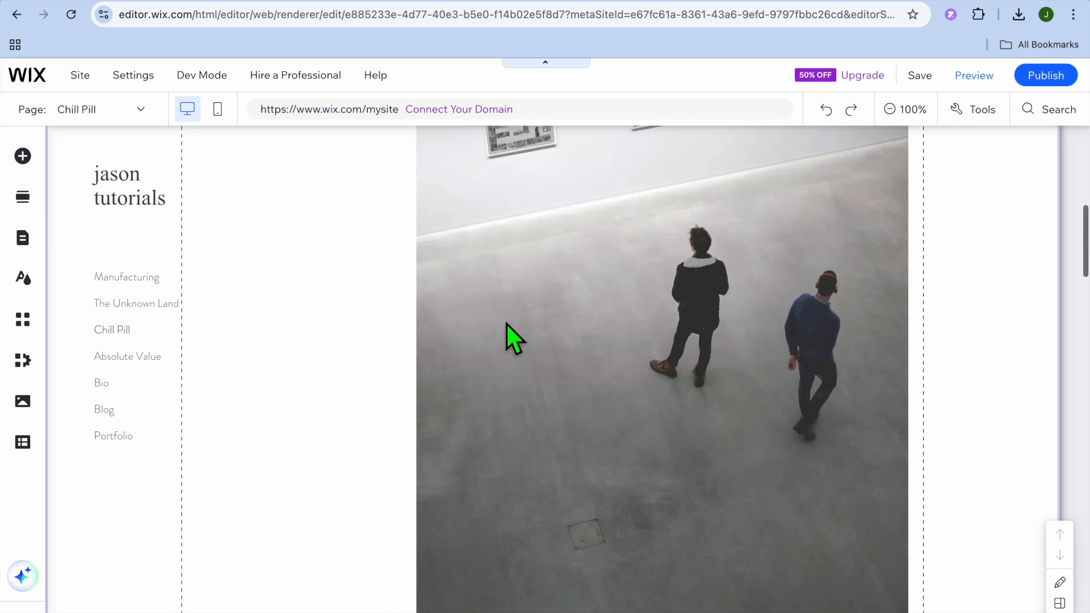
{"action": "scroll", "coordinate": [507, 323], "scroll_direction": "down", "scroll_amount": 3}
{"action": "left_click", "coordinate": [514, 331]}
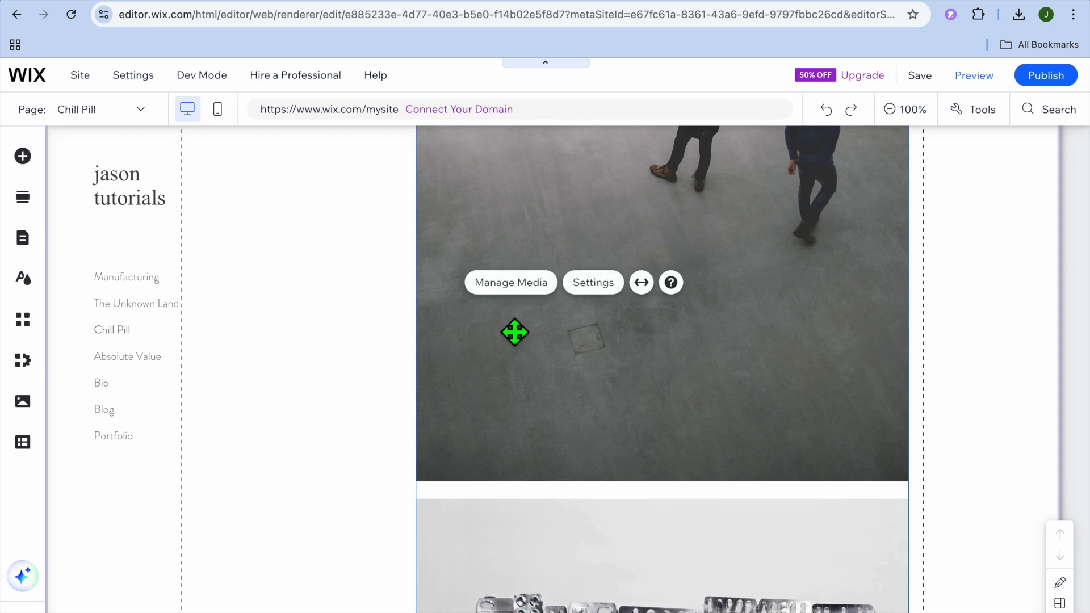
{"action": "scroll", "coordinate": [514, 332], "scroll_direction": "down", "scroll_amount": 12}
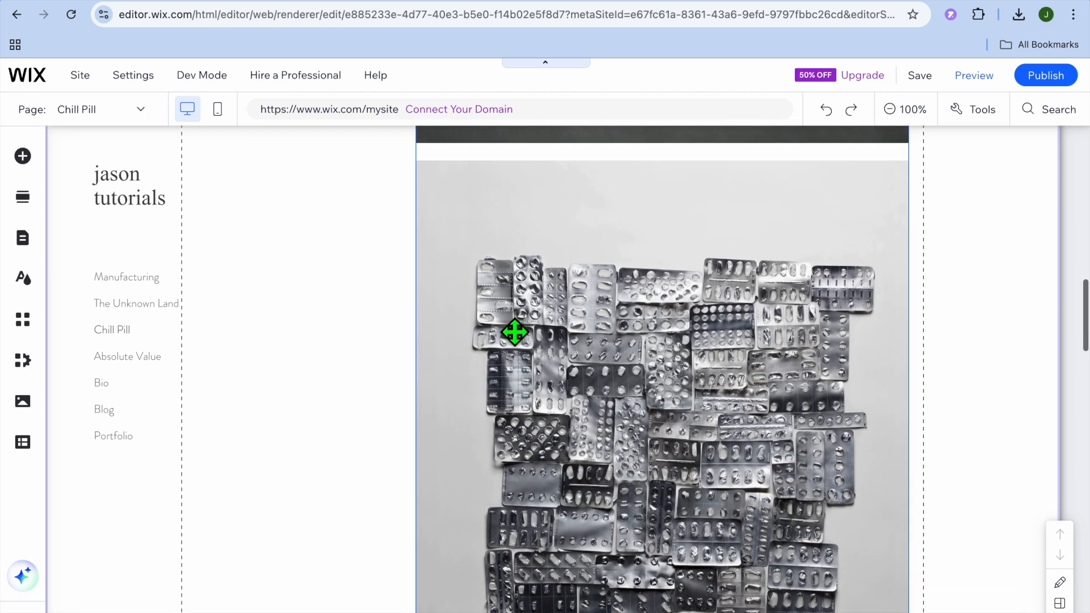
{"action": "scroll", "coordinate": [514, 332], "scroll_direction": "down", "scroll_amount": 12}
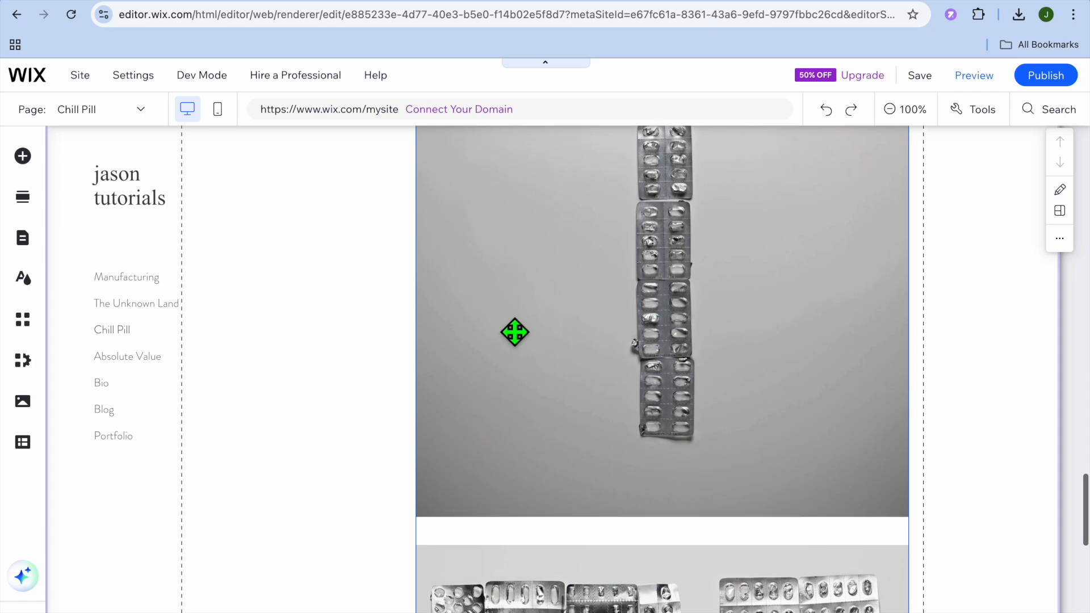
{"action": "scroll", "coordinate": [514, 332], "scroll_direction": "down", "scroll_amount": 3}
{"action": "scroll", "coordinate": [514, 332], "scroll_direction": "up", "scroll_amount": 10}
{"action": "scroll", "coordinate": [515, 333], "scroll_direction": "up", "scroll_amount": 15}
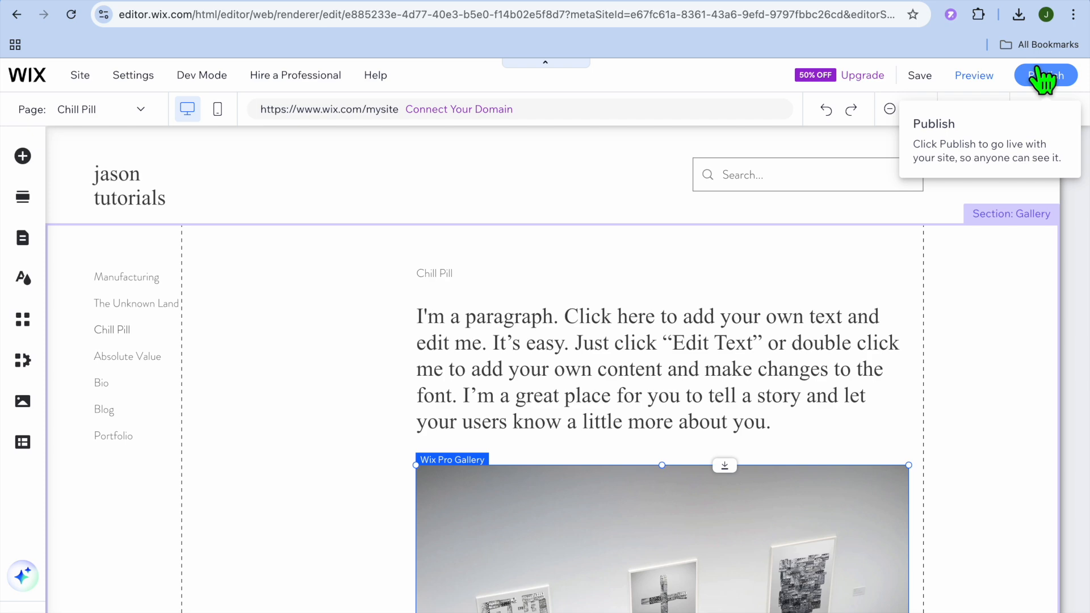
Preview the site on the Chill Pill page and look through the page's content.
{"action": "left_click", "coordinate": [978, 79]}
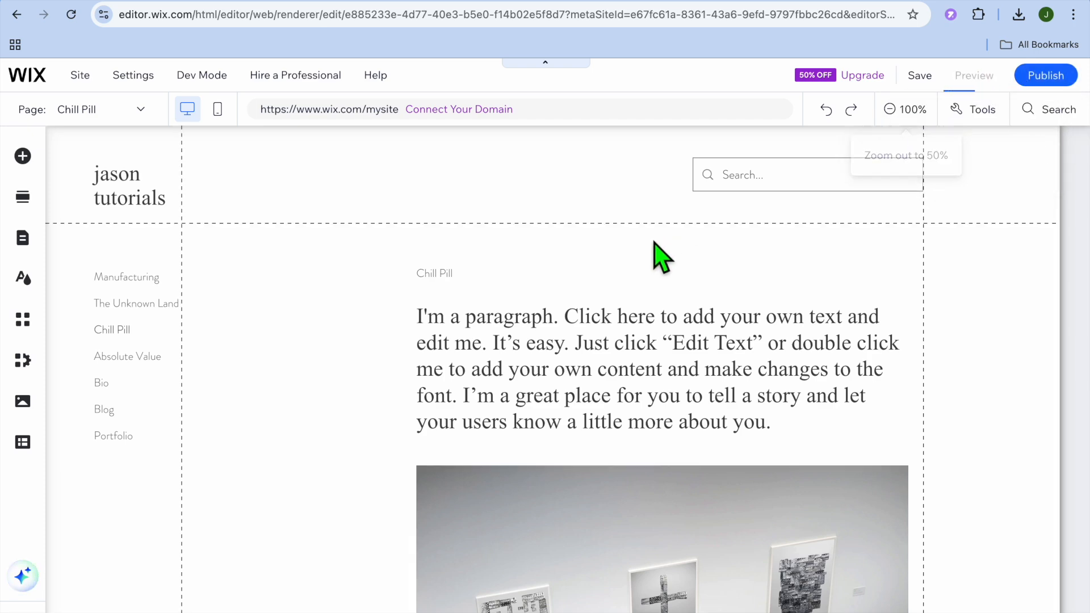
{"action": "scroll", "coordinate": [653, 241], "scroll_direction": "down", "scroll_amount": 10}
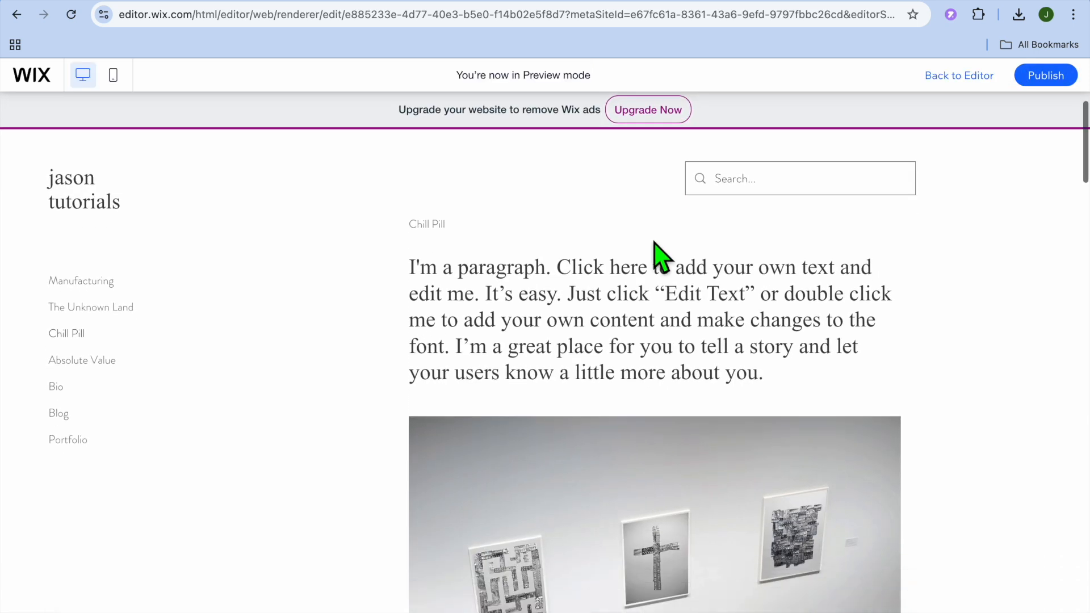
{"action": "scroll", "coordinate": [653, 241], "scroll_direction": "up", "scroll_amount": 10}
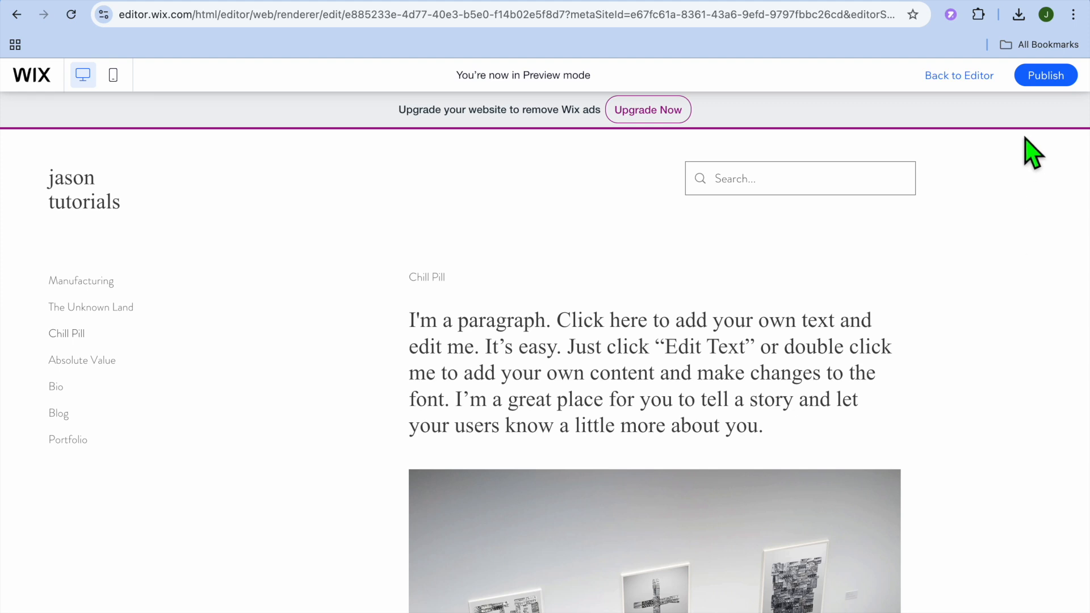
Open the Artist template next to the Art Photographer template in the site editor from the Art Portfolio results.
{"action": "mouse_move", "coordinate": [1042, 1]}
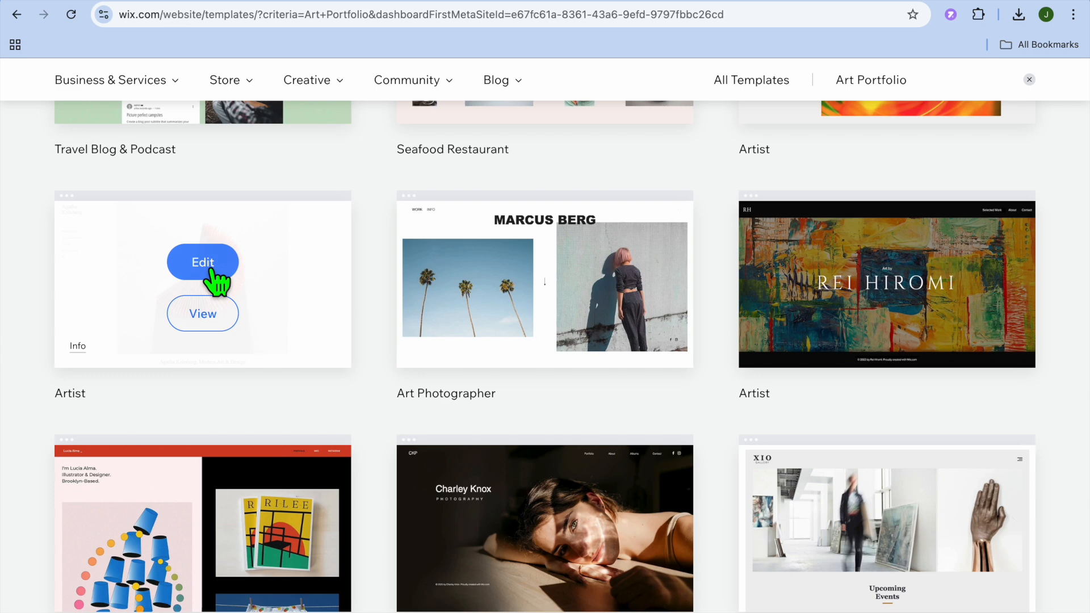
{"action": "left_click", "coordinate": [210, 266]}
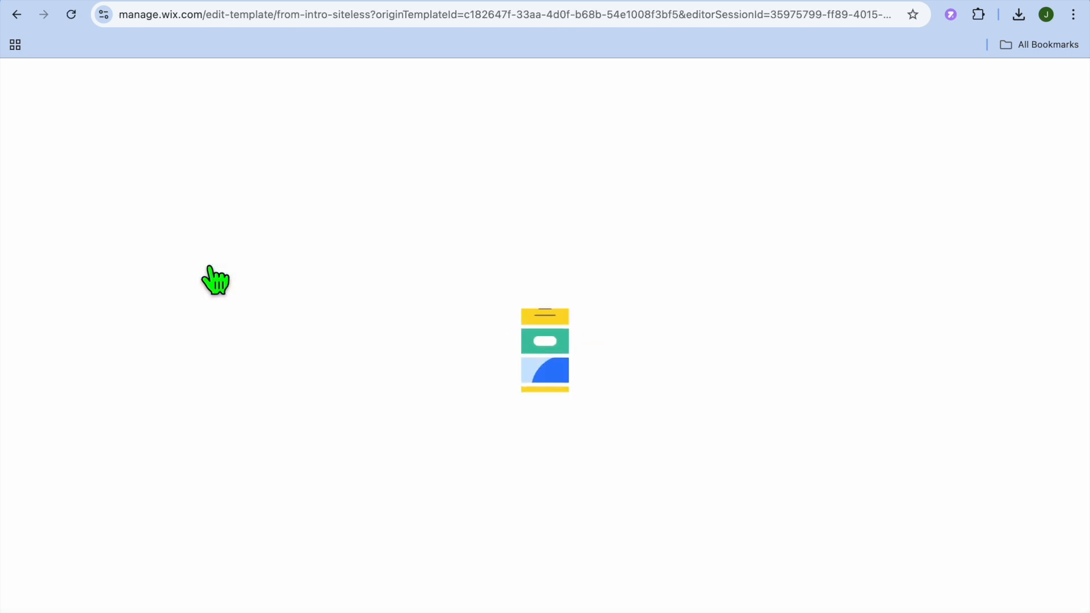